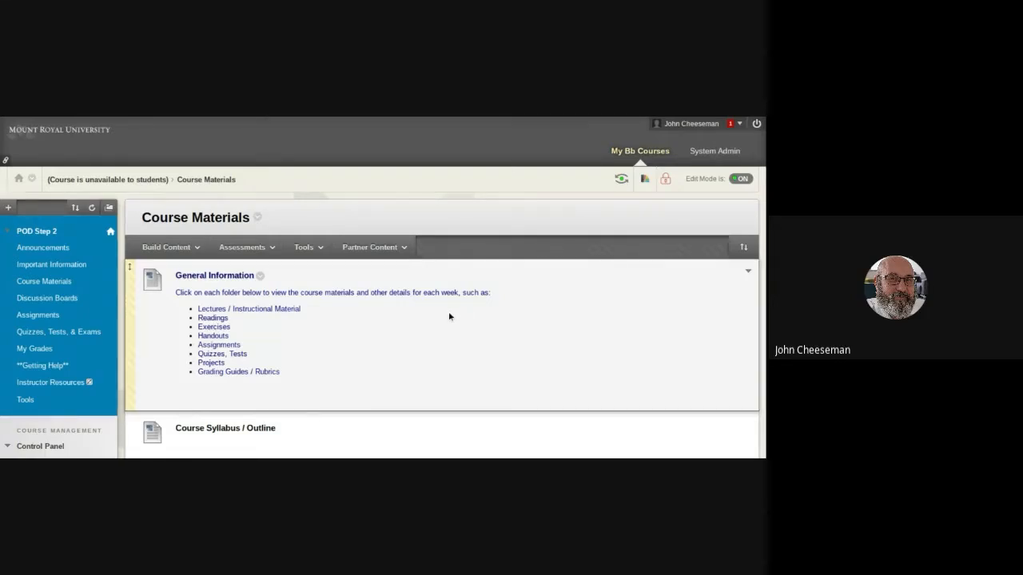
Start creating a new assignment in the Course Materials area.
scroll(448, 316, down, 1)
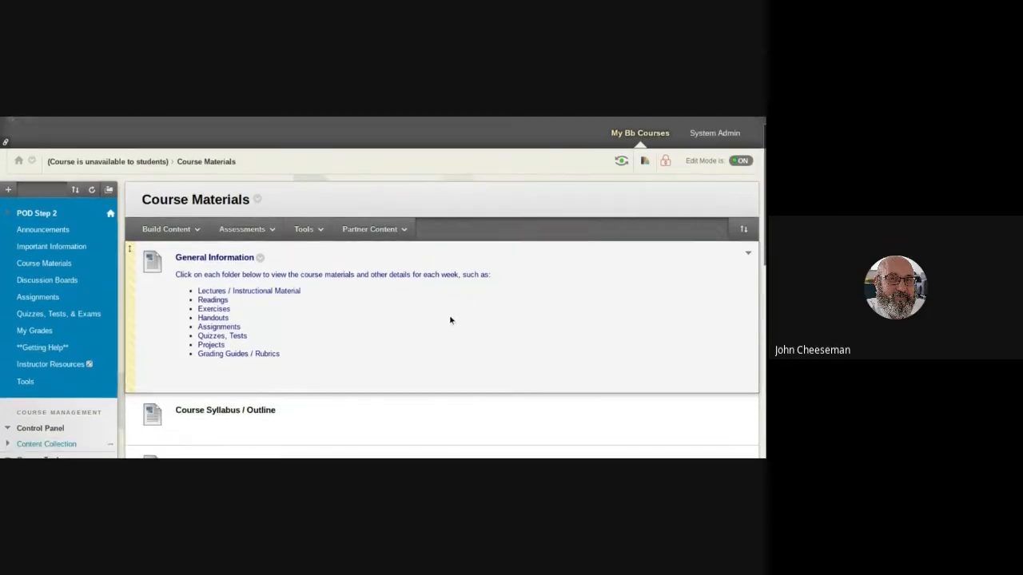
click(243, 229)
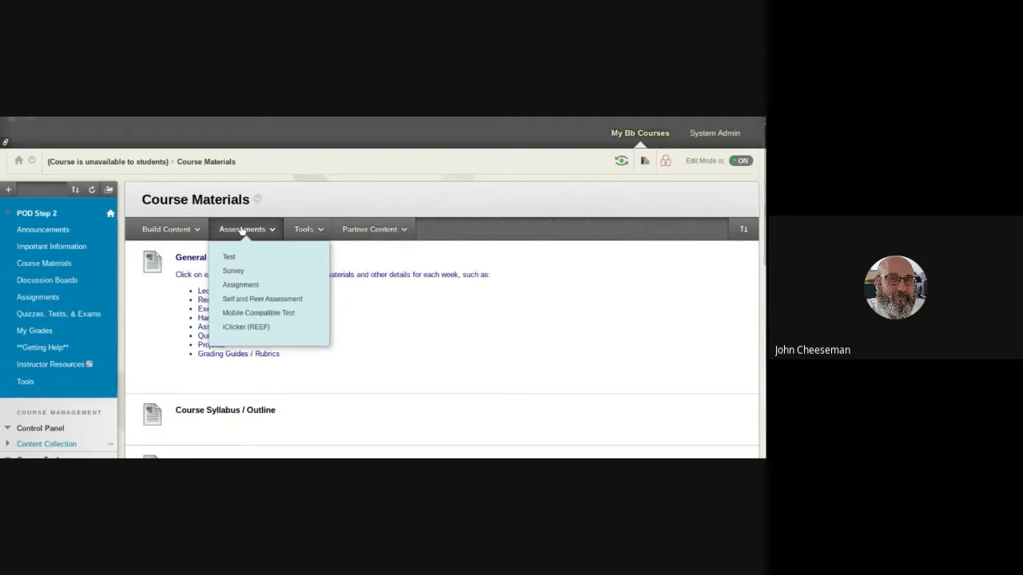
click(255, 288)
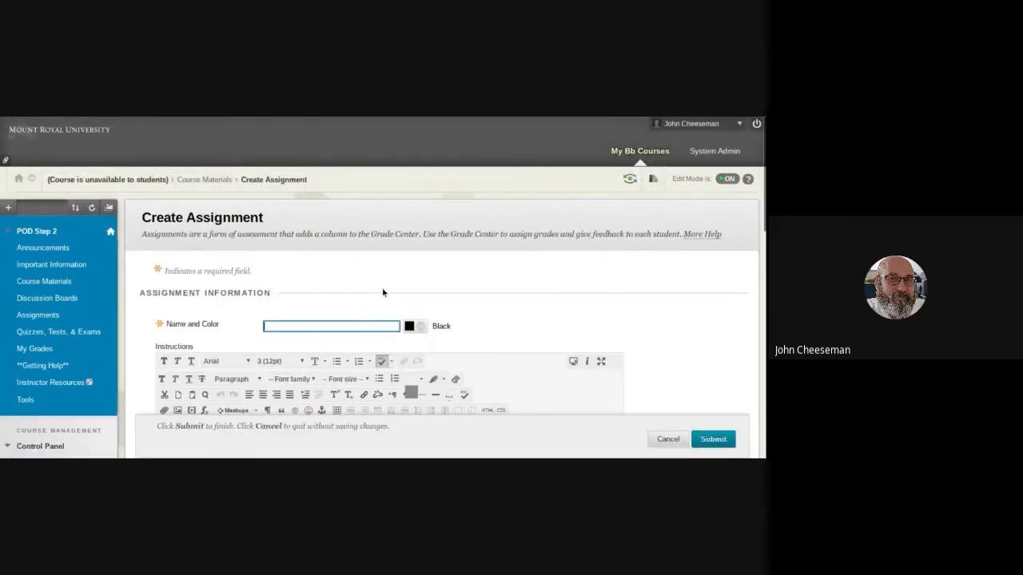
Examine the assignment's name, instructions, file attachment, due date and points fields, and expand the Submission Details.
scroll(383, 292, down, 1)
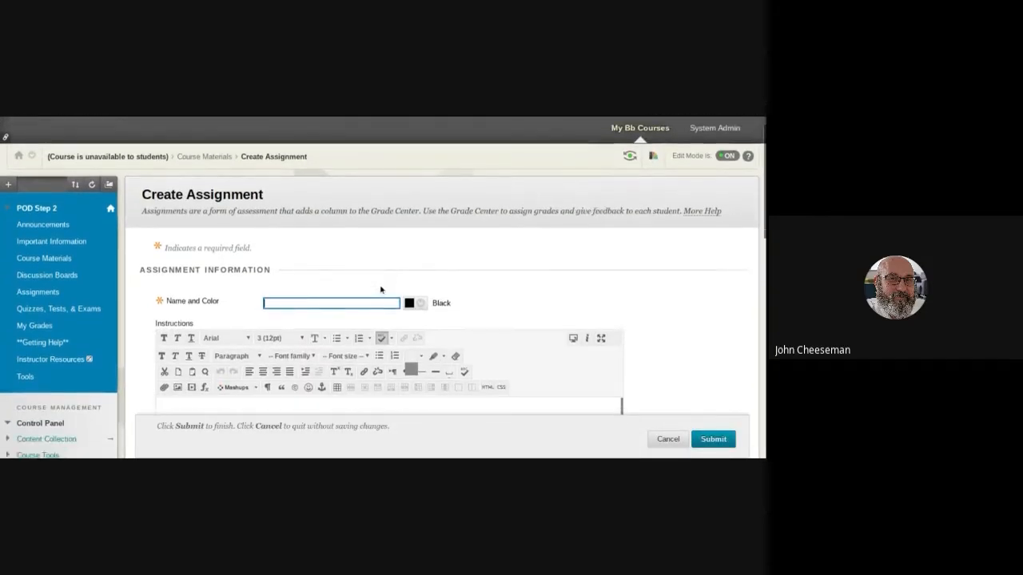
scroll(382, 291, down, 4)
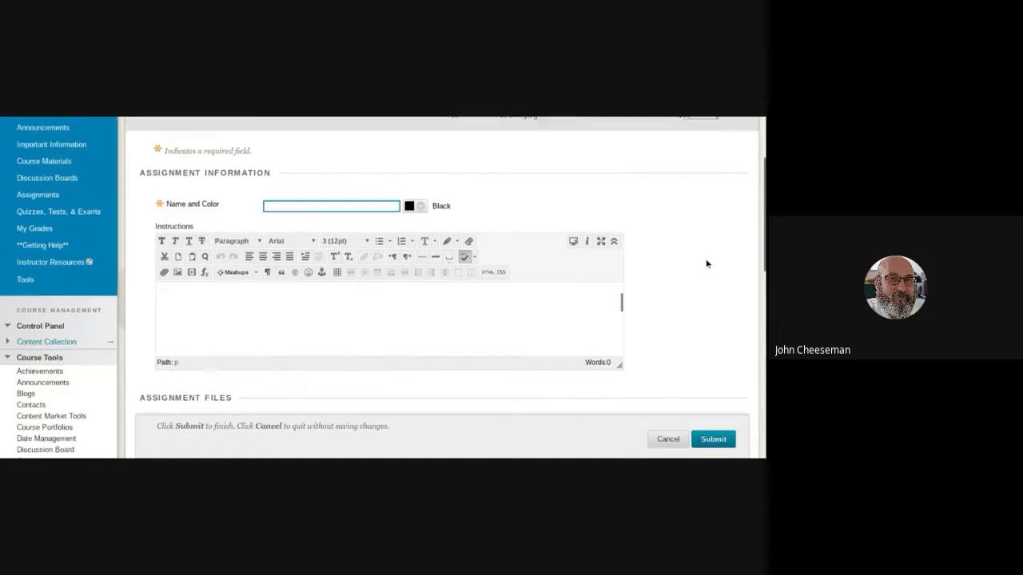
scroll(706, 264, down, 1)
scroll(706, 263, down, 1)
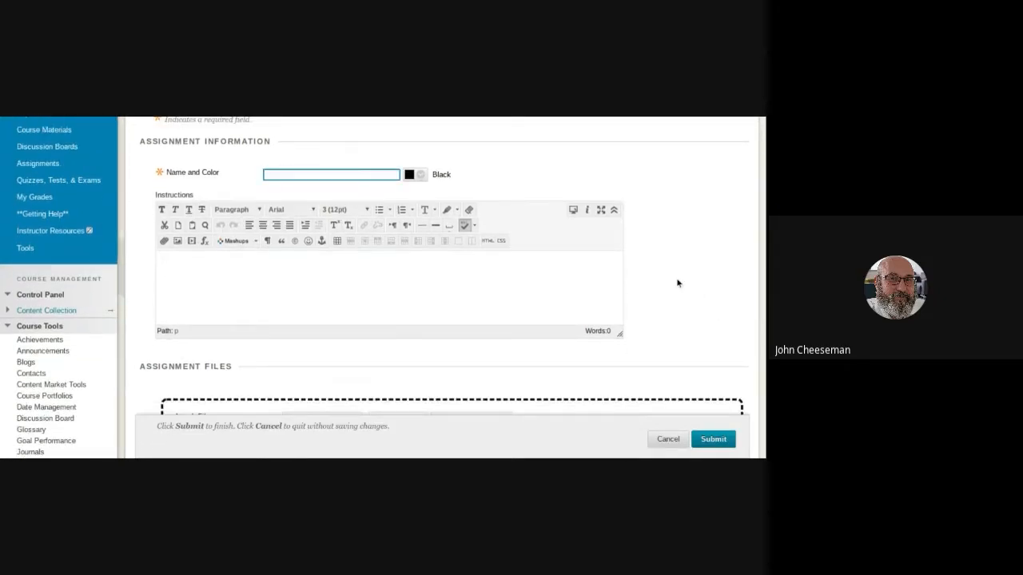
scroll(678, 283, down, 2)
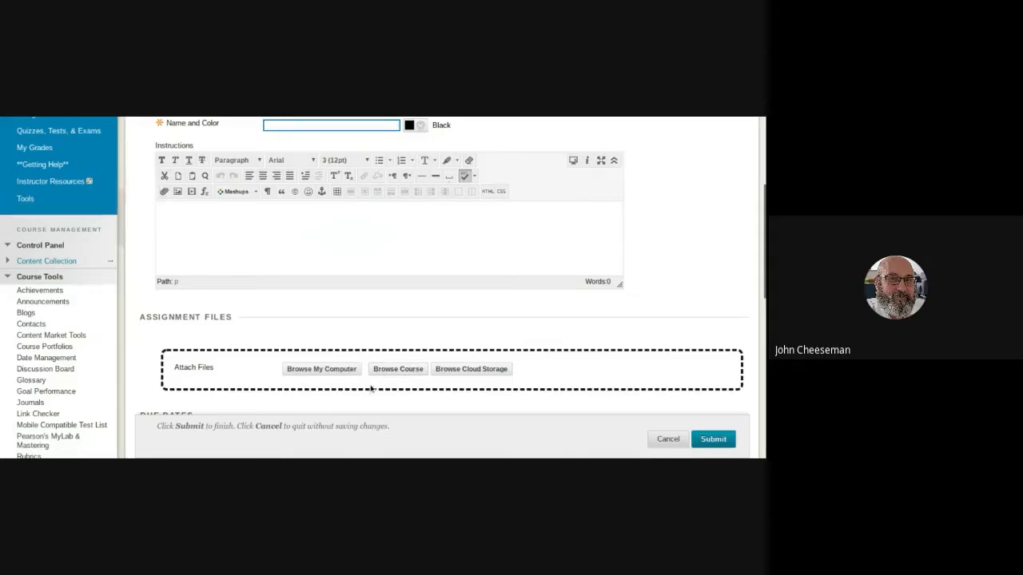
scroll(407, 296, down, 2)
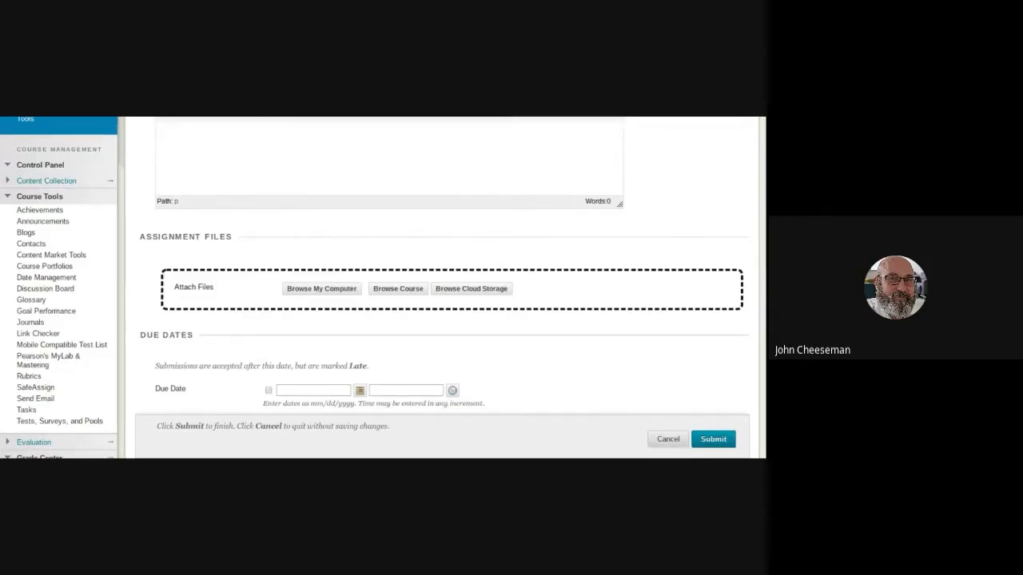
scroll(270, 336, down, 5)
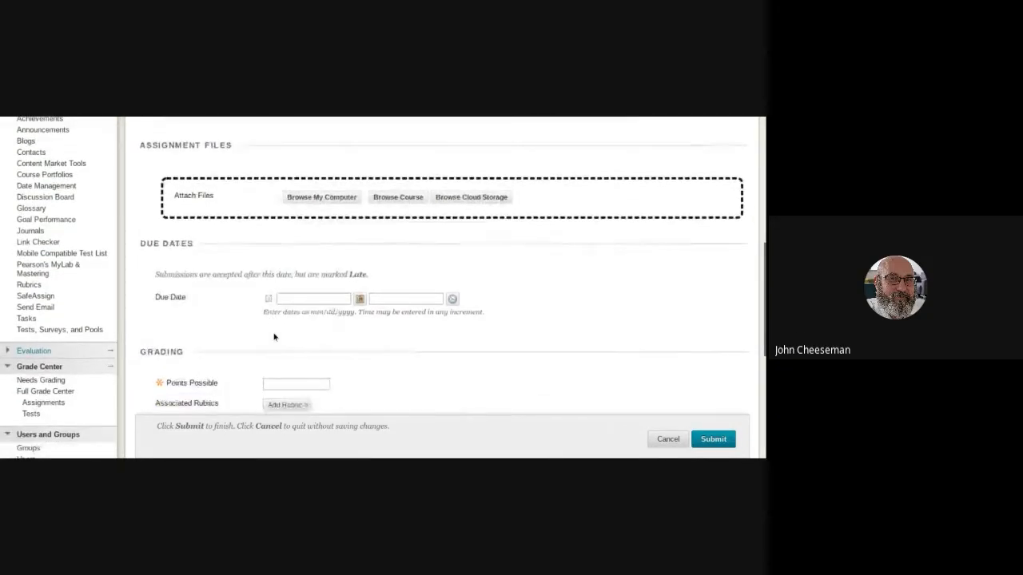
scroll(380, 340, down, 2)
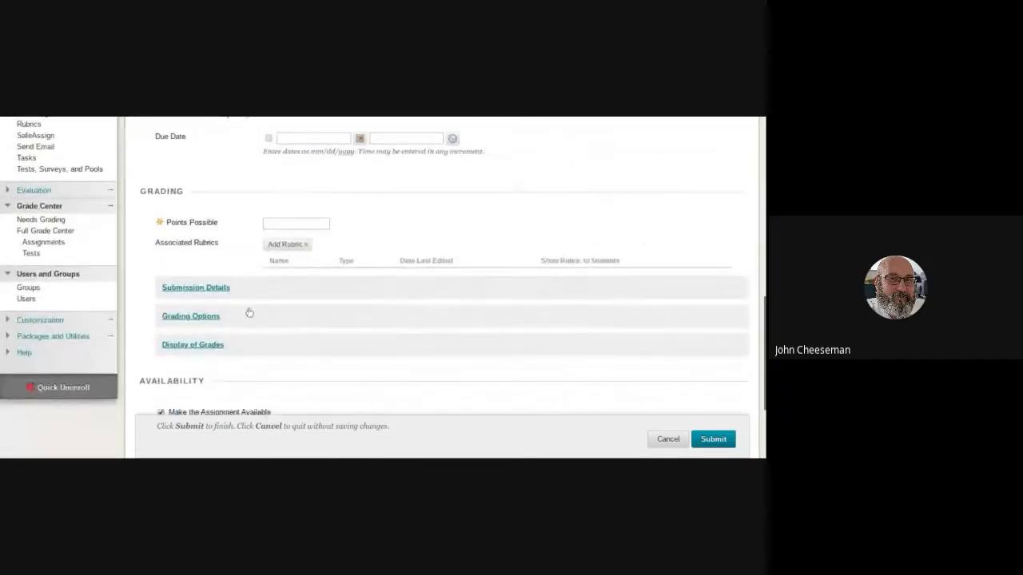
click(222, 291)
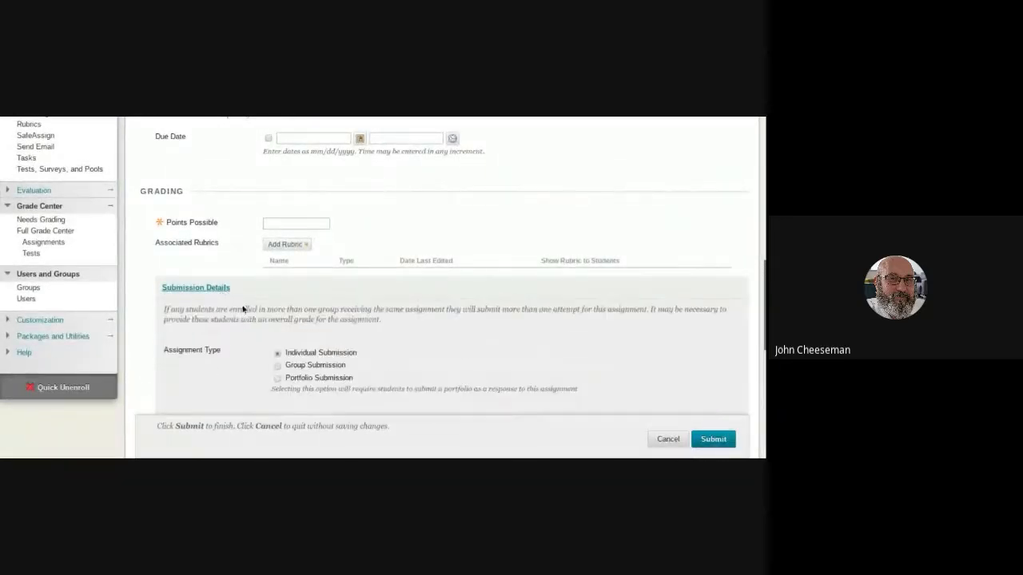
Look at the options for adding a rubric to the assignment, including Create New Rubric.
scroll(388, 317, up, 2)
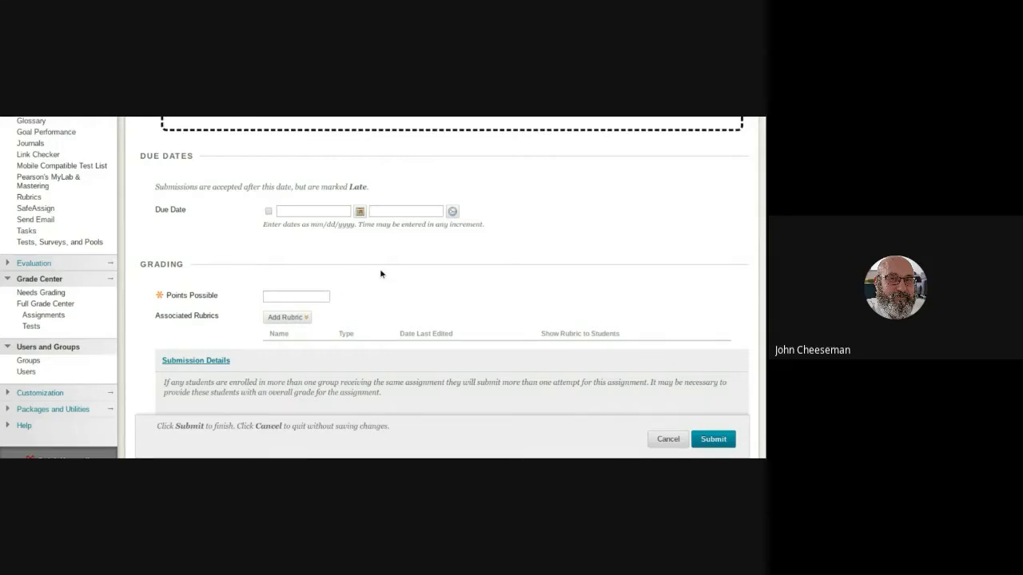
scroll(374, 280, down, 1)
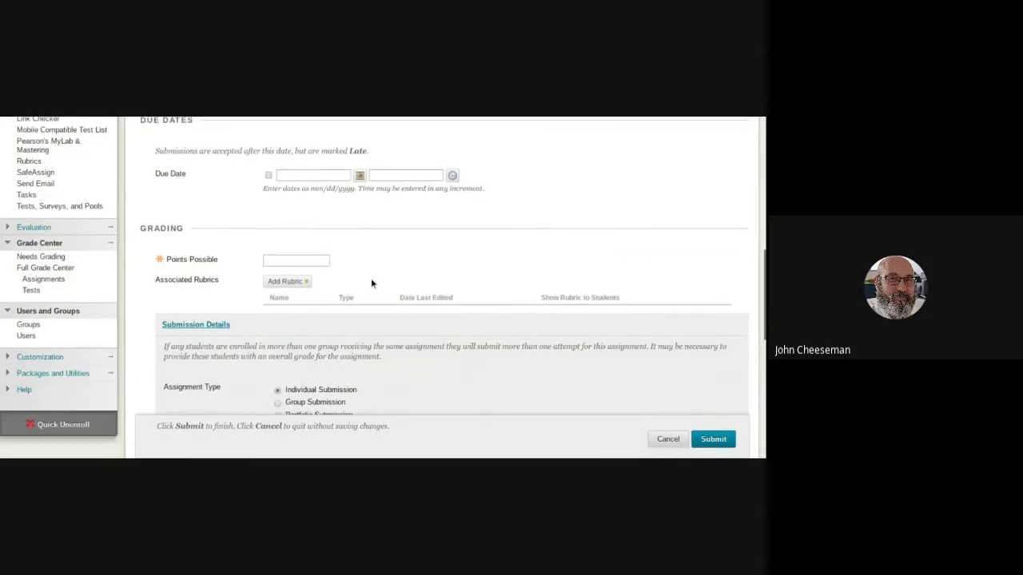
scroll(371, 284, down, 1)
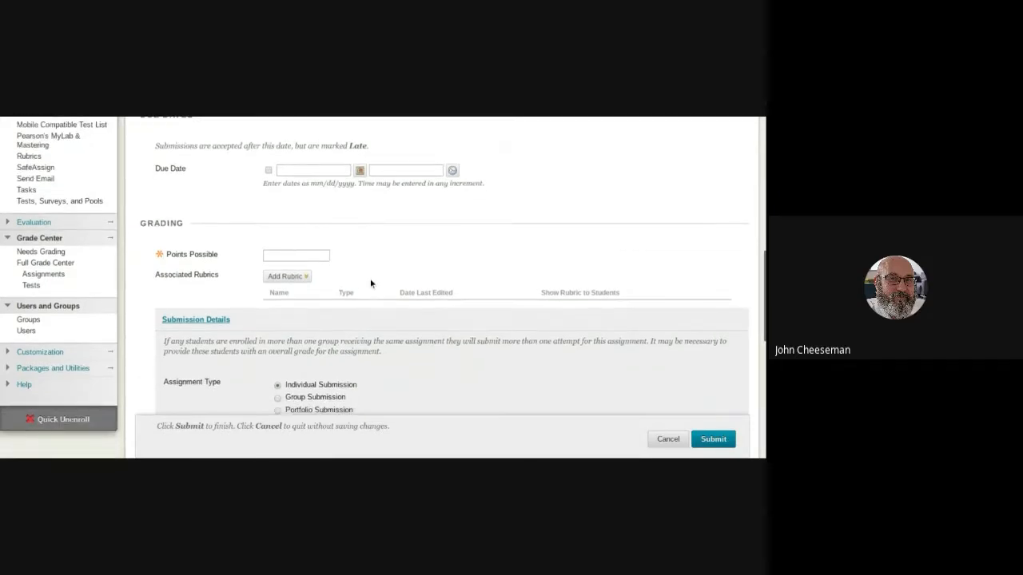
scroll(371, 284, down, 1)
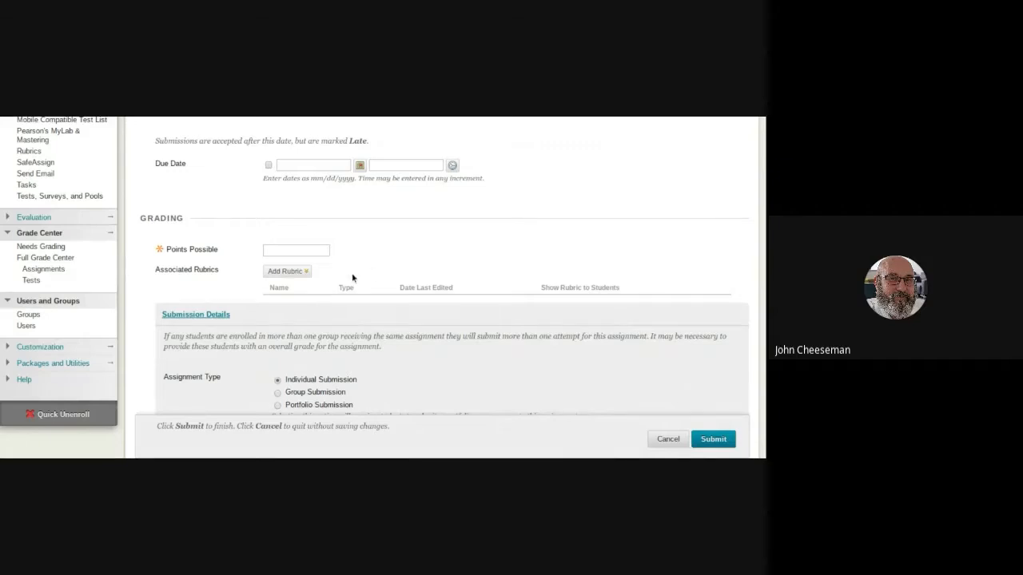
click(309, 273)
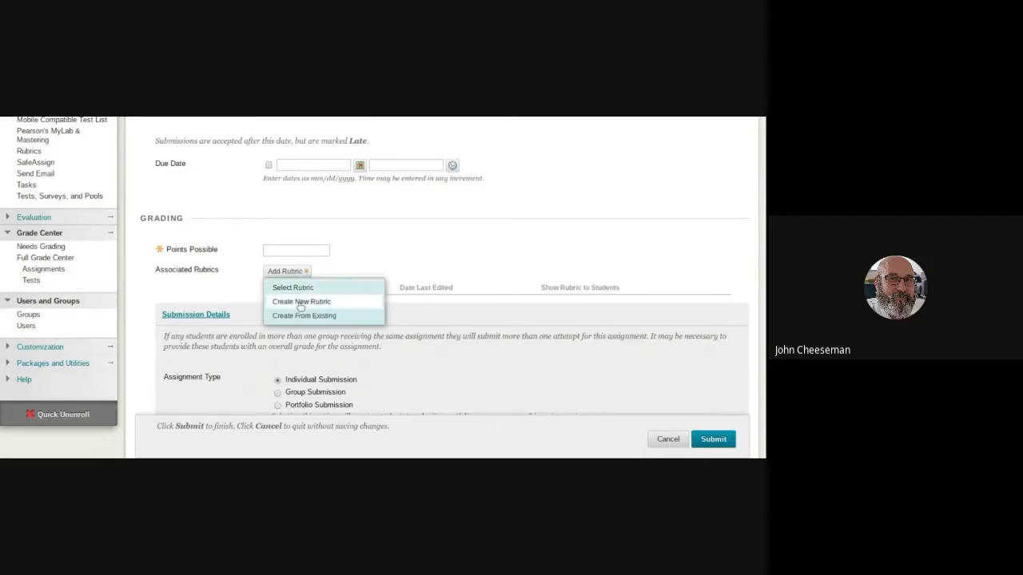
click(301, 304)
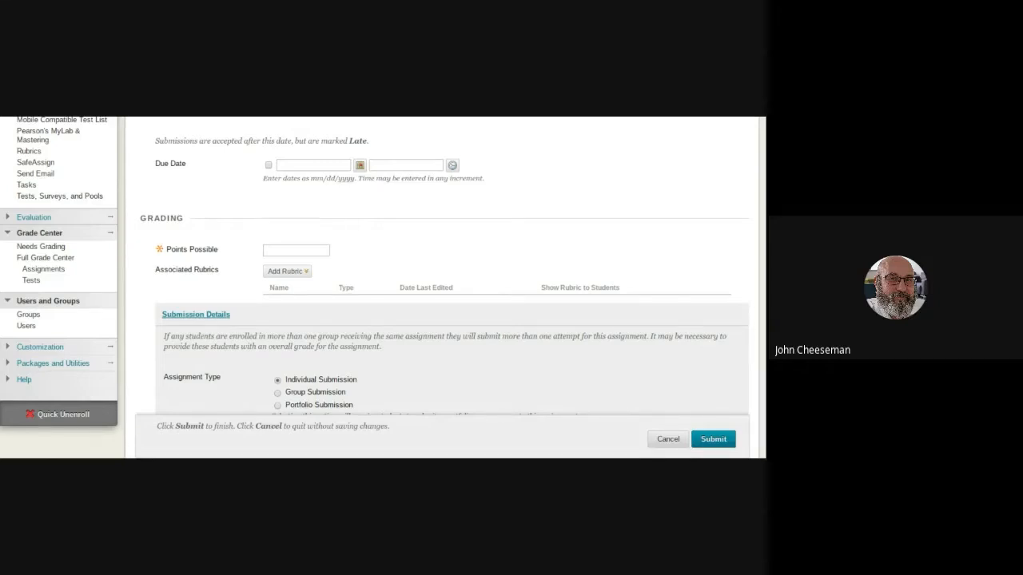
Examine the submission details, covering the assignment type, number of attempts and SafeAssign plagiarism options.
scroll(458, 229, down, 3)
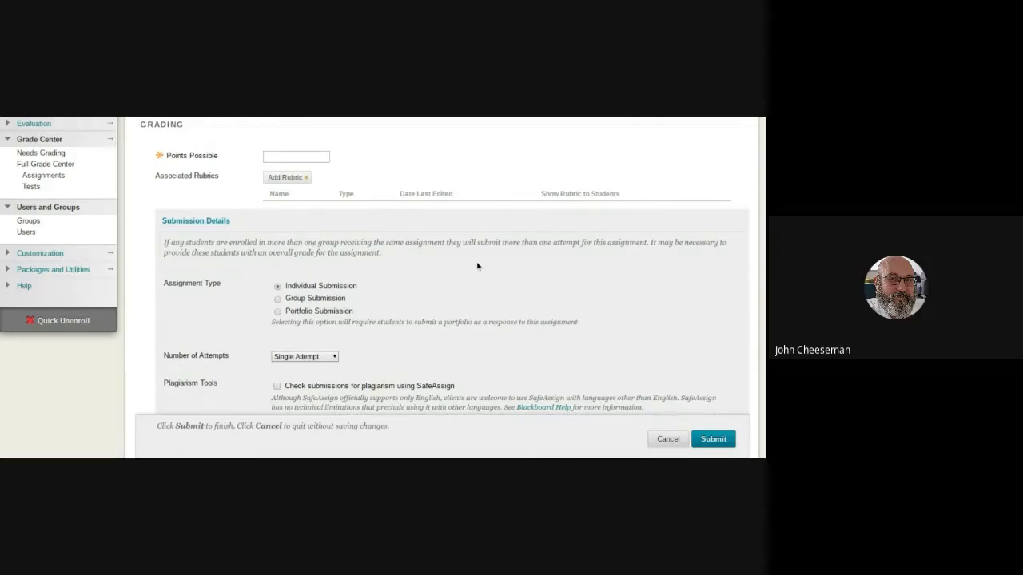
scroll(363, 306, down, 1)
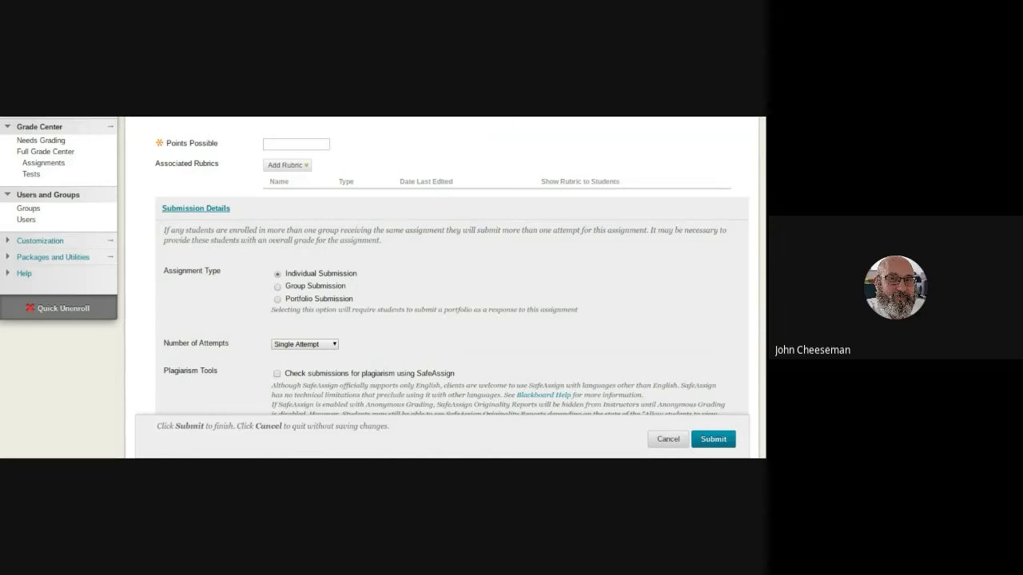
scroll(413, 248, down, 2)
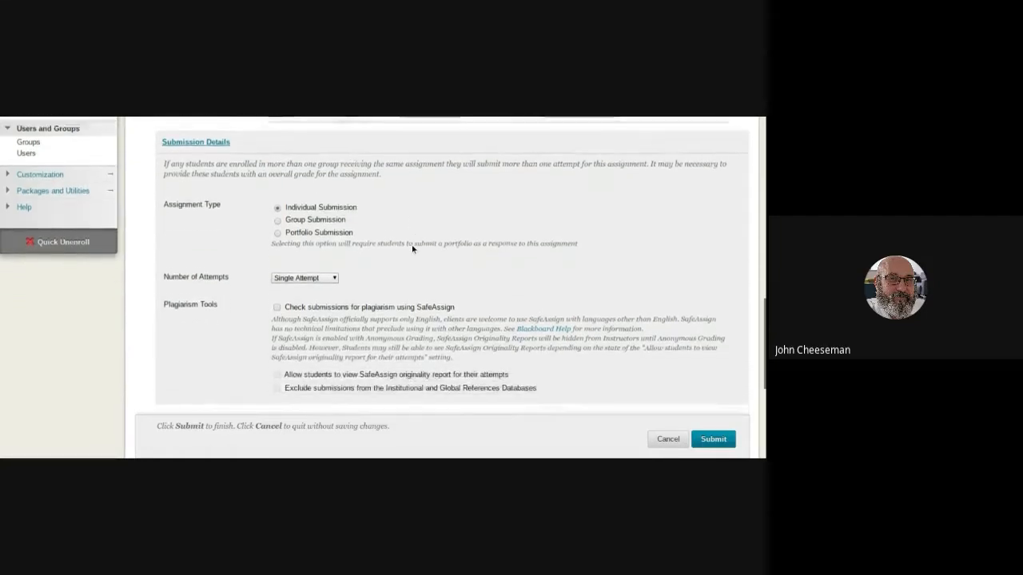
scroll(413, 249, down, 1)
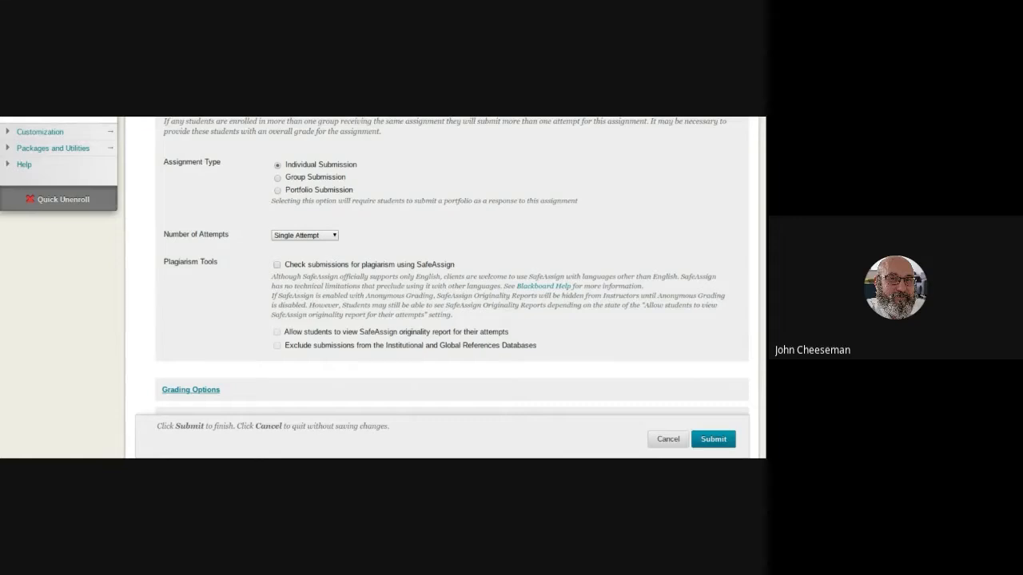
scroll(213, 295, down, 1)
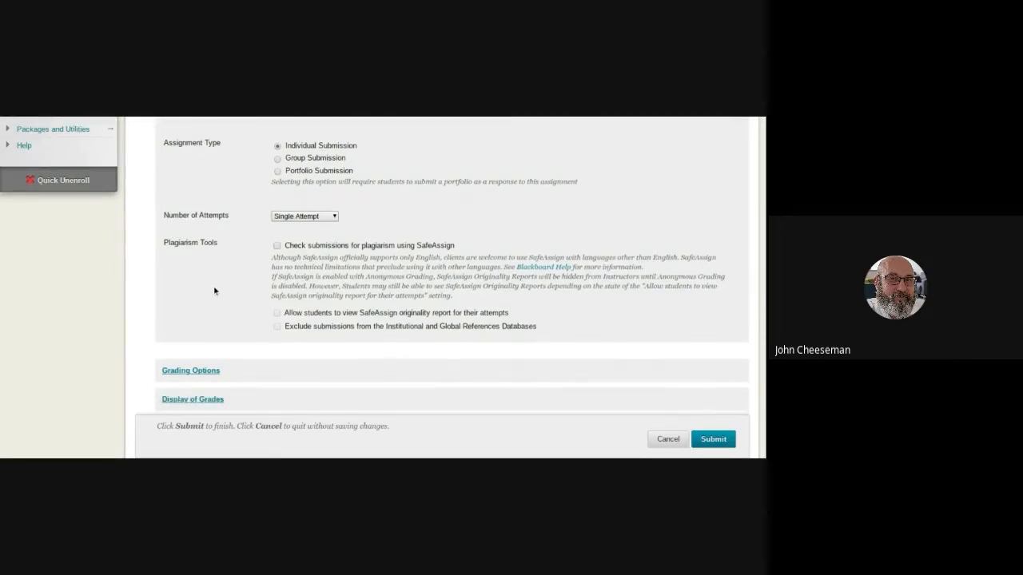
scroll(214, 291, down, 1)
scroll(216, 289, down, 1)
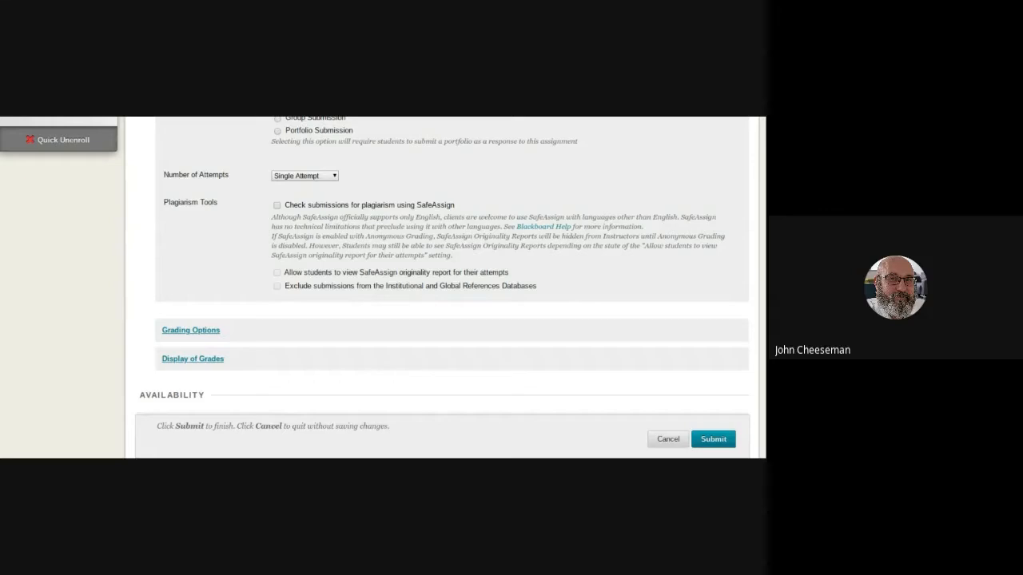
scroll(269, 297, down, 1)
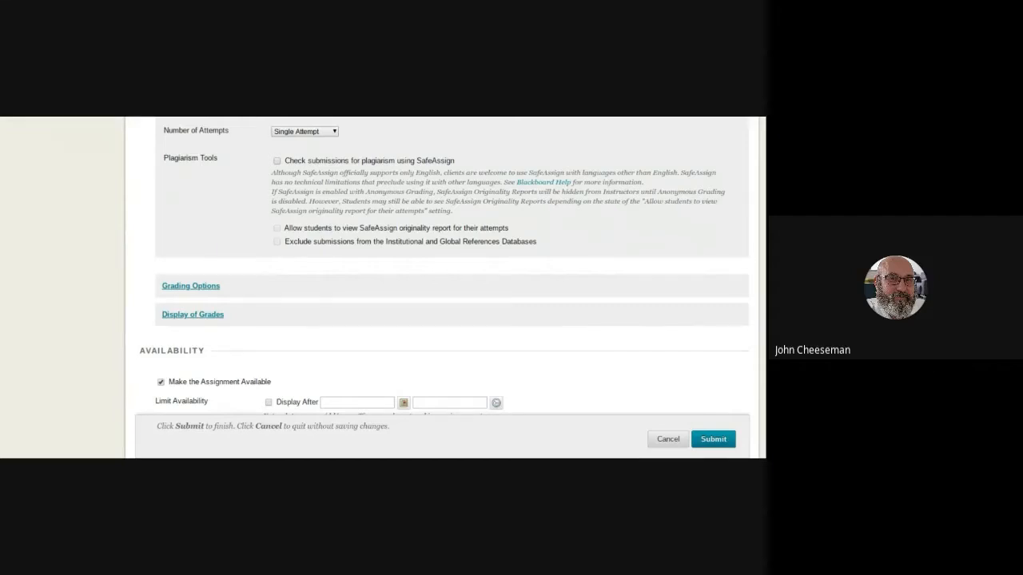
Review the assignment's availability and display date settings, and return to Course Materials without saving the form.
scroll(272, 299, down, 3)
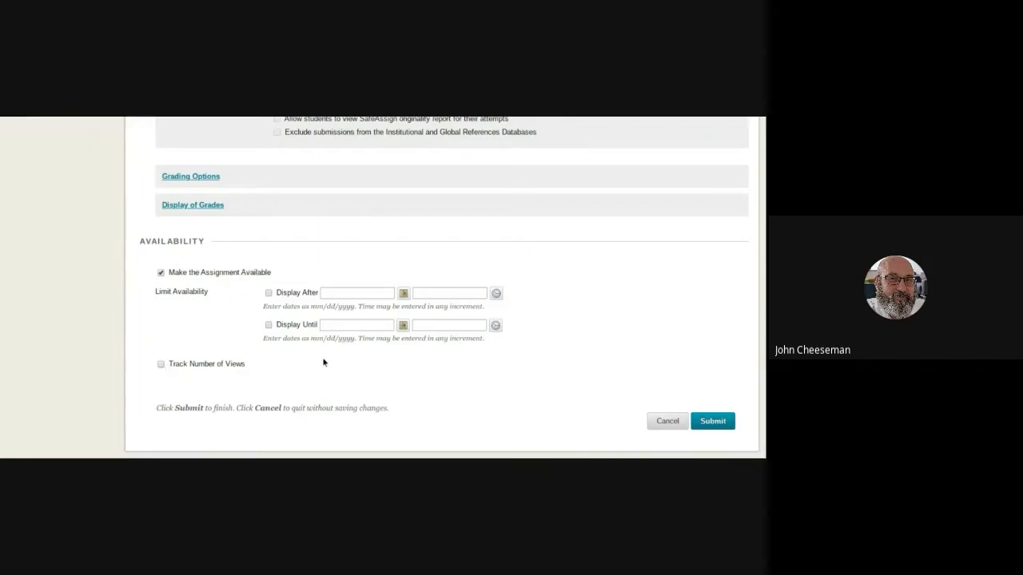
scroll(336, 363, up, 2)
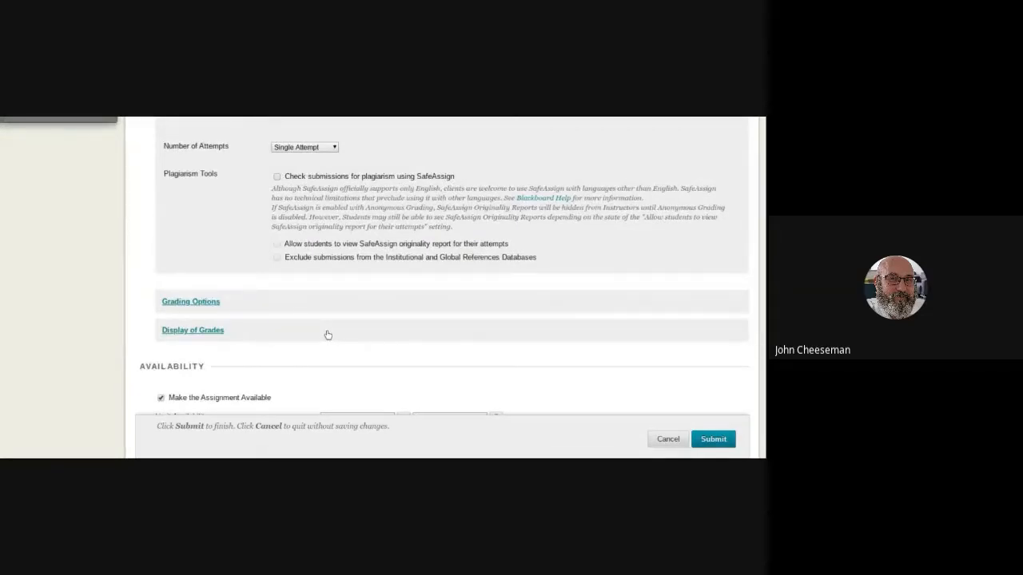
scroll(328, 335, down, 3)
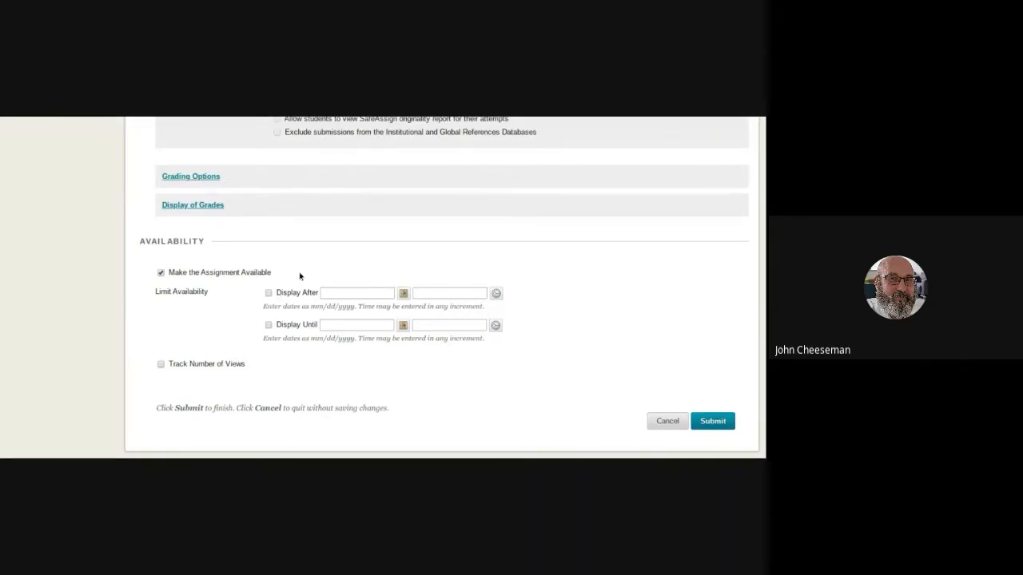
scroll(298, 276, up, 2)
scroll(297, 277, up, 5)
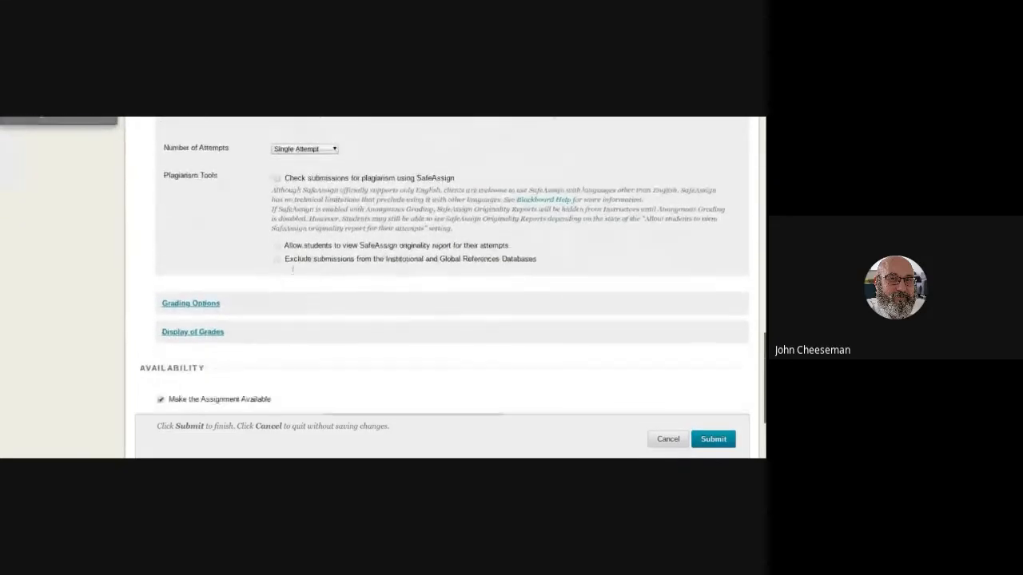
scroll(282, 290, up, 1)
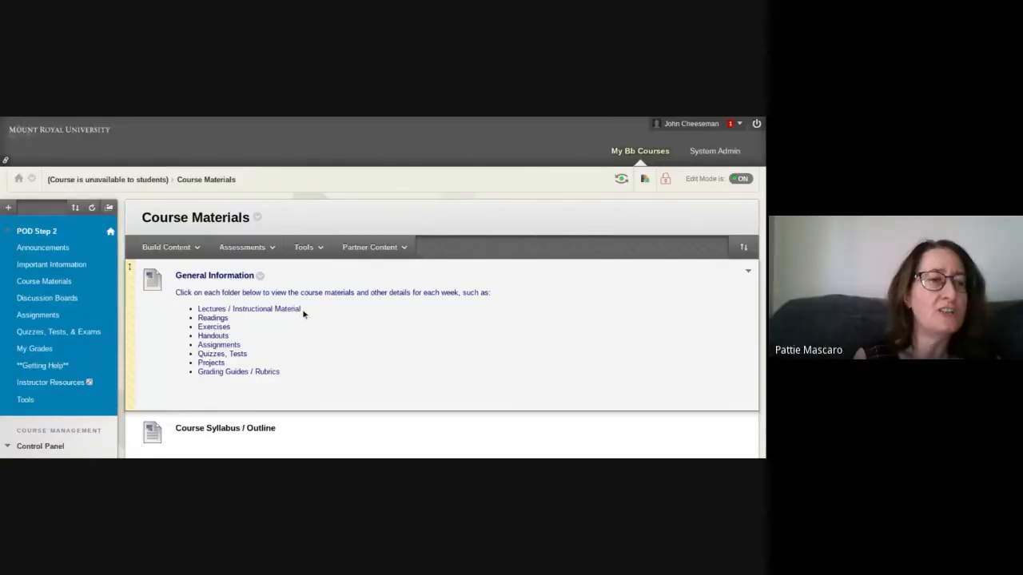
Open the Assignments content area and review its general instructions, submission tutorial and sample assignment.
scroll(308, 311, down, 1)
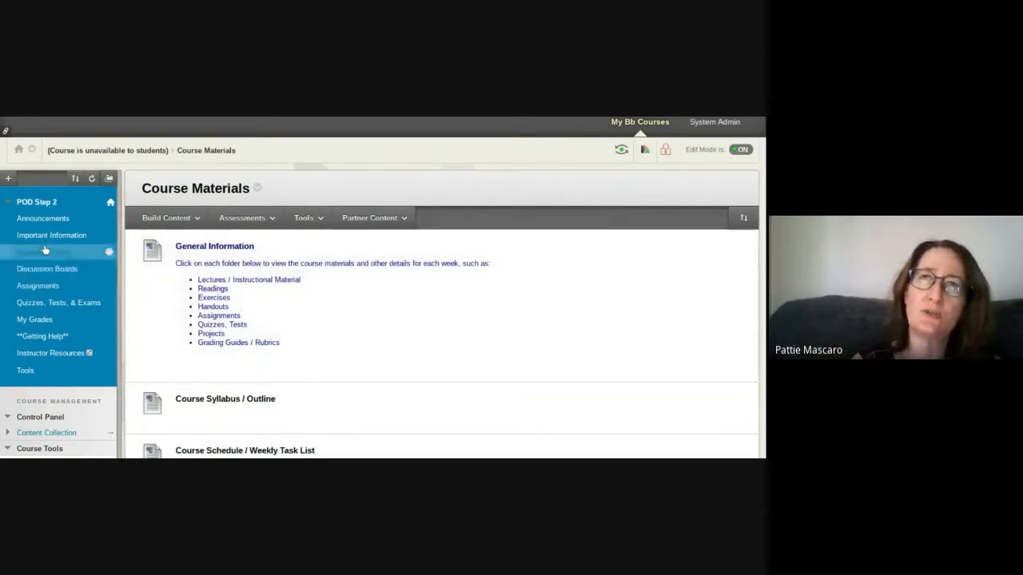
click(49, 289)
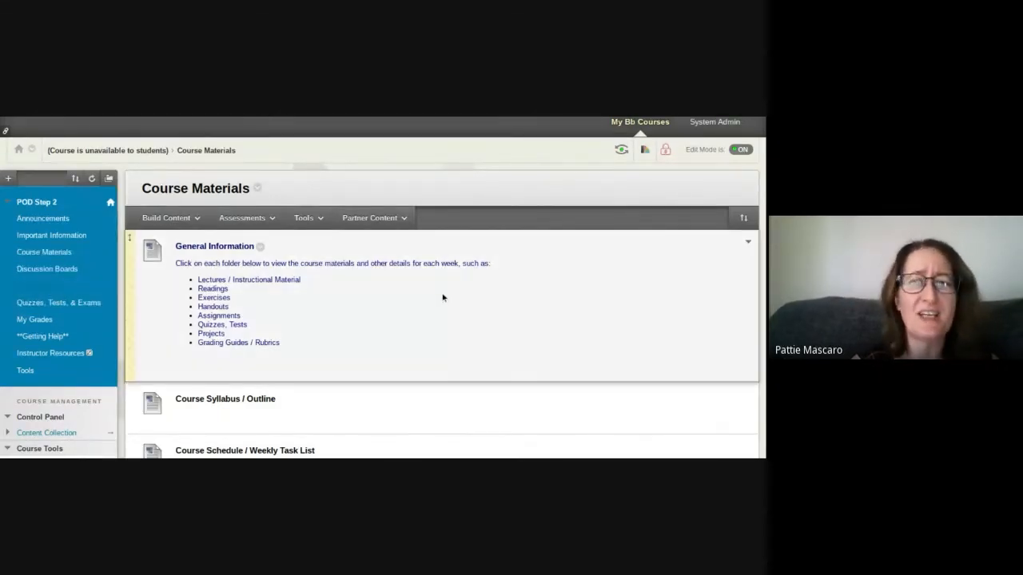
scroll(443, 297, down, 3)
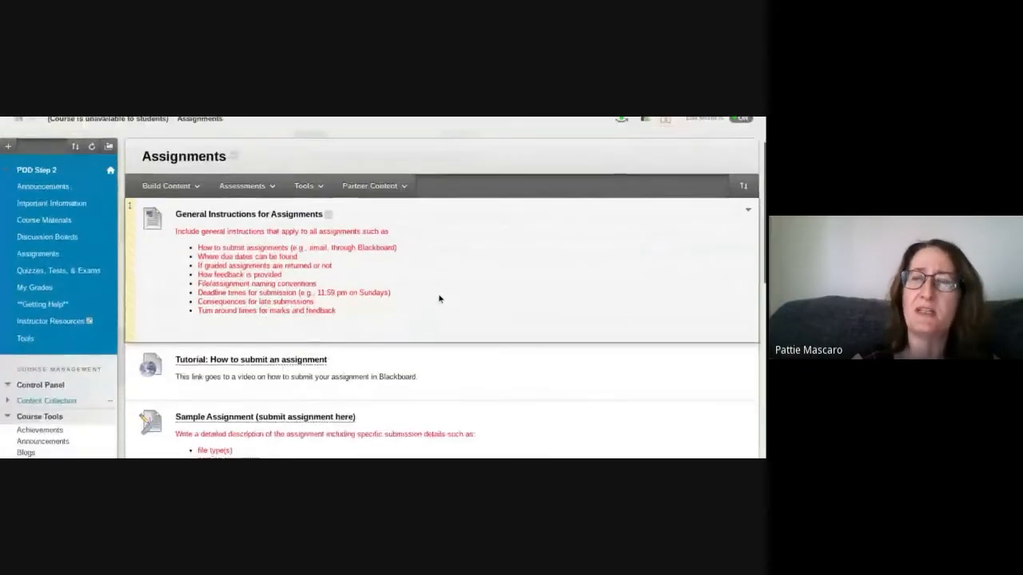
scroll(445, 300, down, 1)
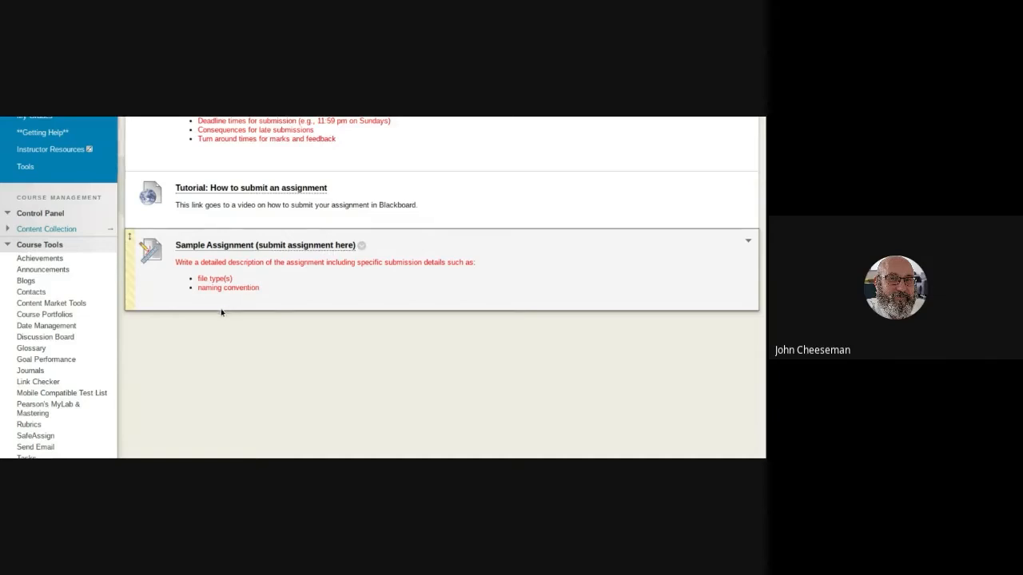
scroll(241, 321, up, 1)
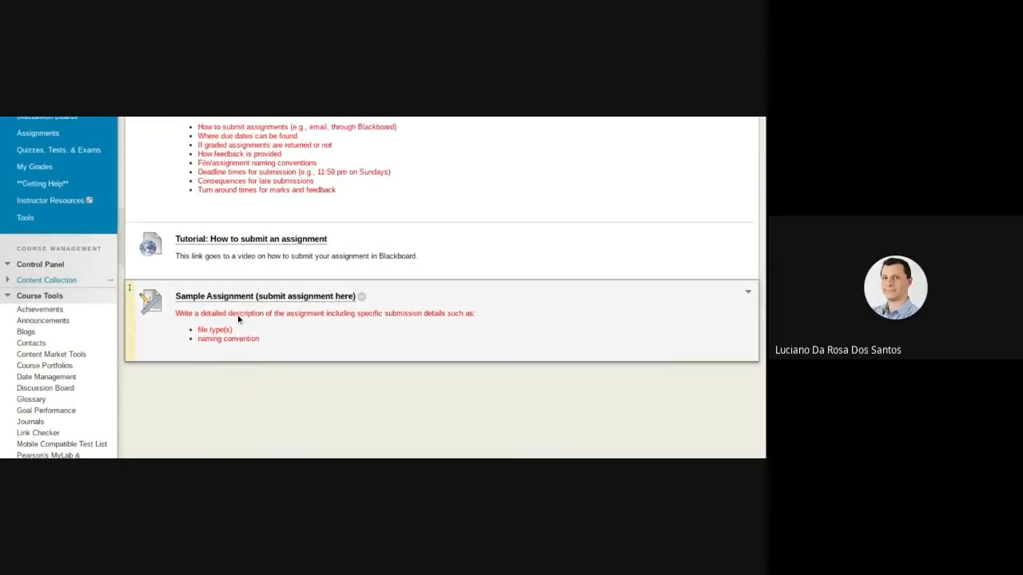
scroll(238, 314, up, 2)
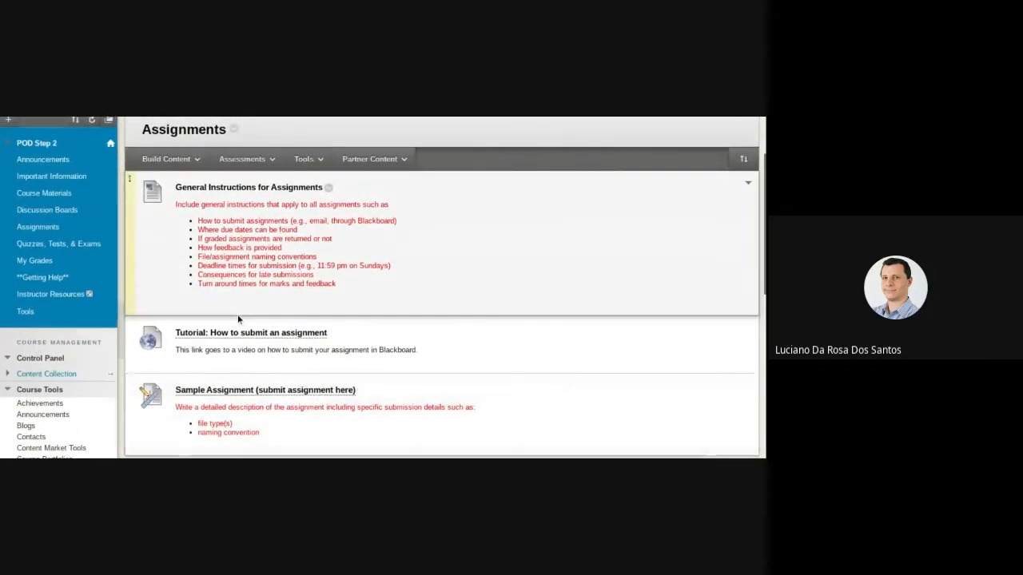
Open the Tests, Surveys, and Pools course tool and view the list of existing tests.
scroll(237, 319, up, 1)
scroll(238, 319, up, 1)
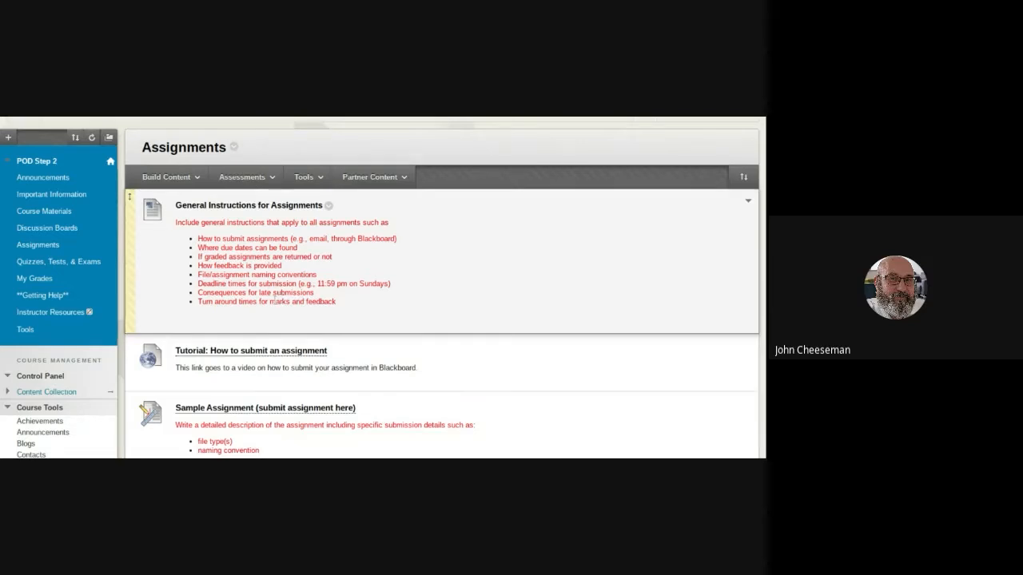
scroll(275, 301, down, 1)
scroll(274, 304, down, 4)
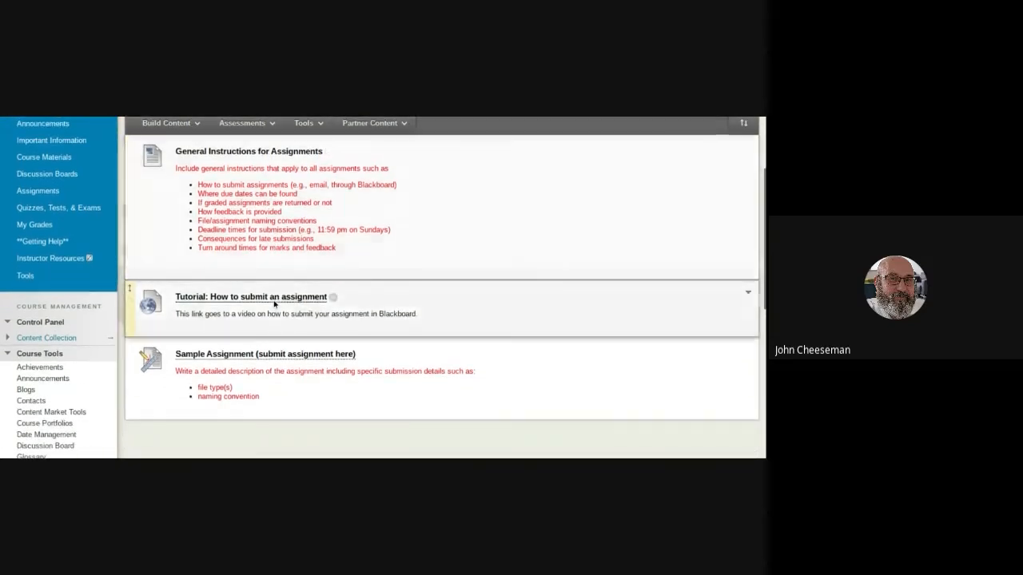
scroll(275, 304, down, 1)
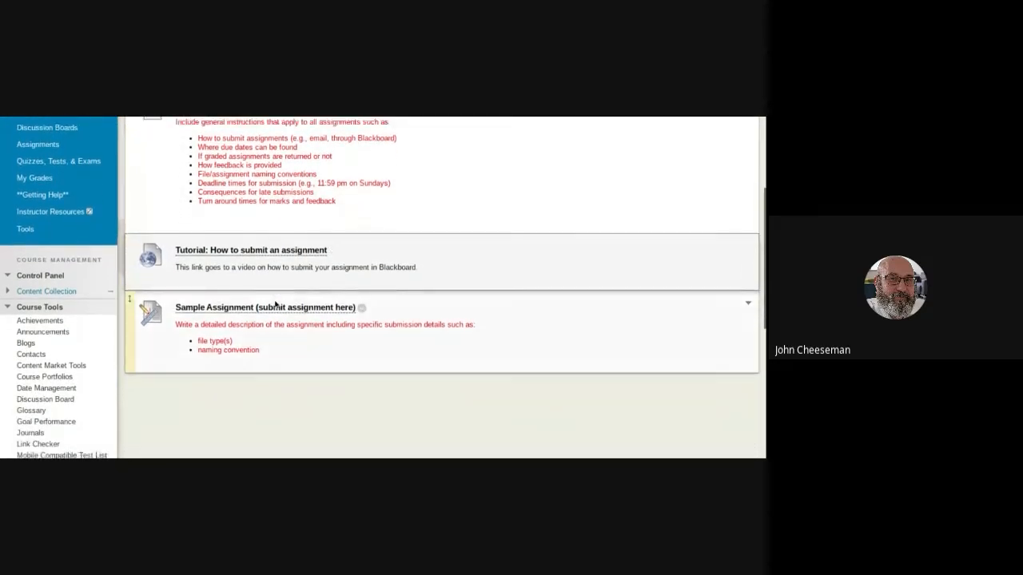
scroll(275, 301, down, 5)
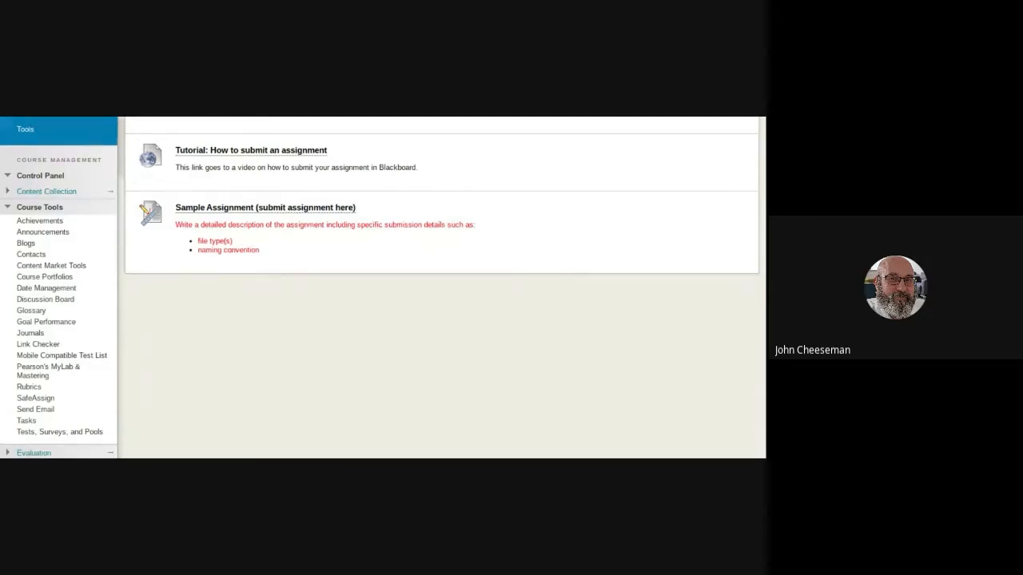
scroll(277, 301, down, 3)
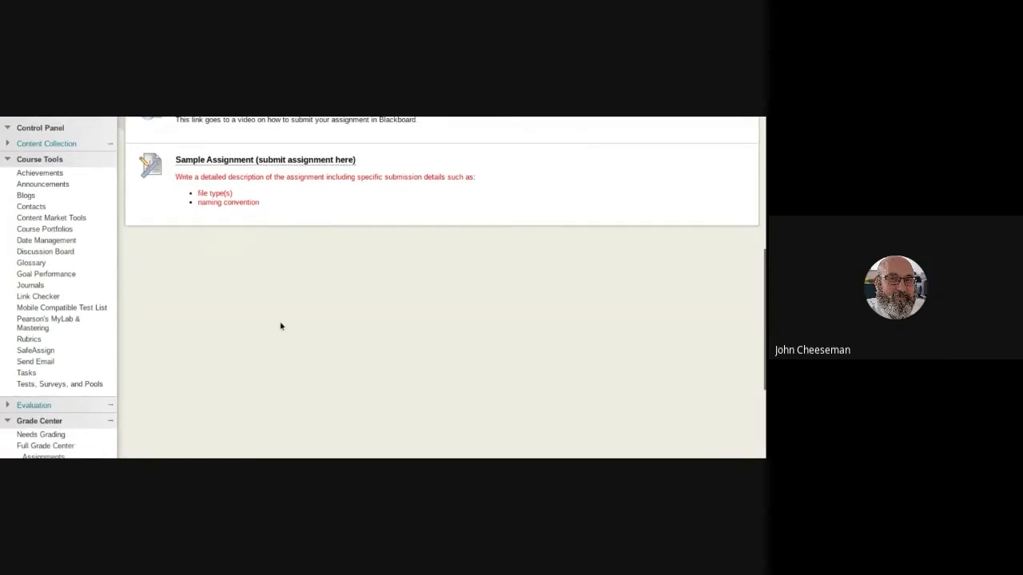
click(68, 386)
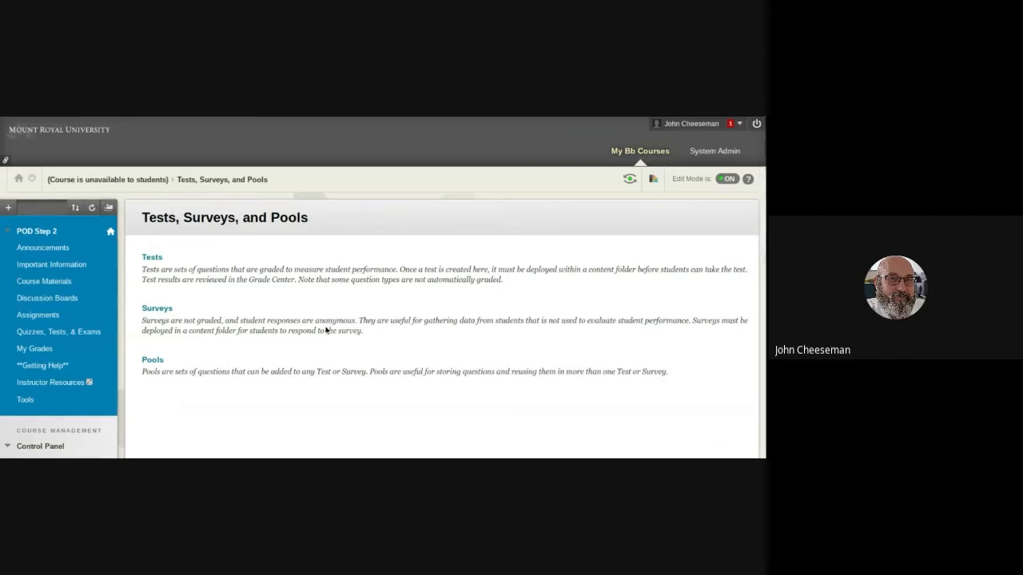
click(154, 259)
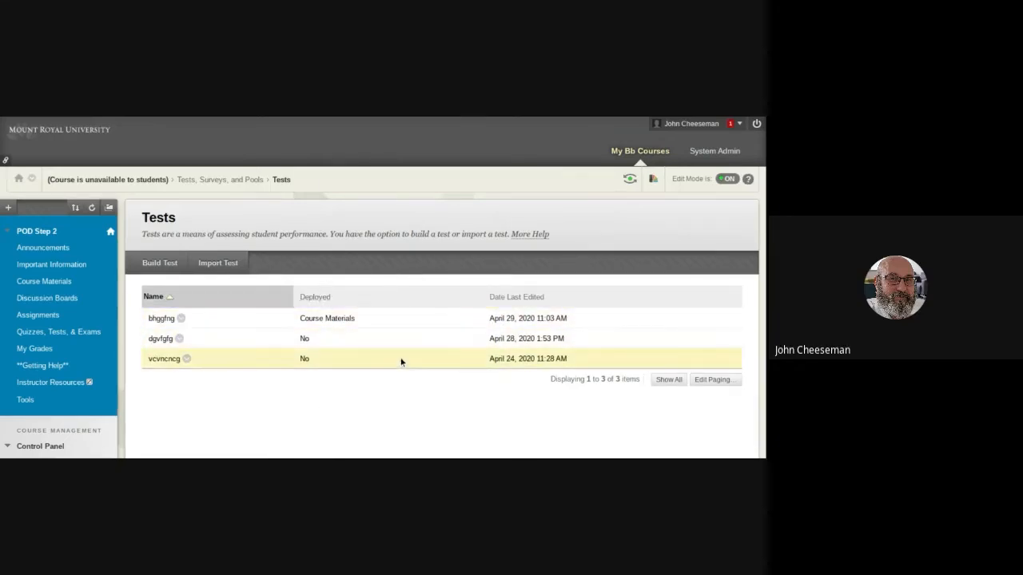
Open the Create Test page from Course Materials and review the options for creating a new test or adding an existing one.
click(26, 283)
click(244, 246)
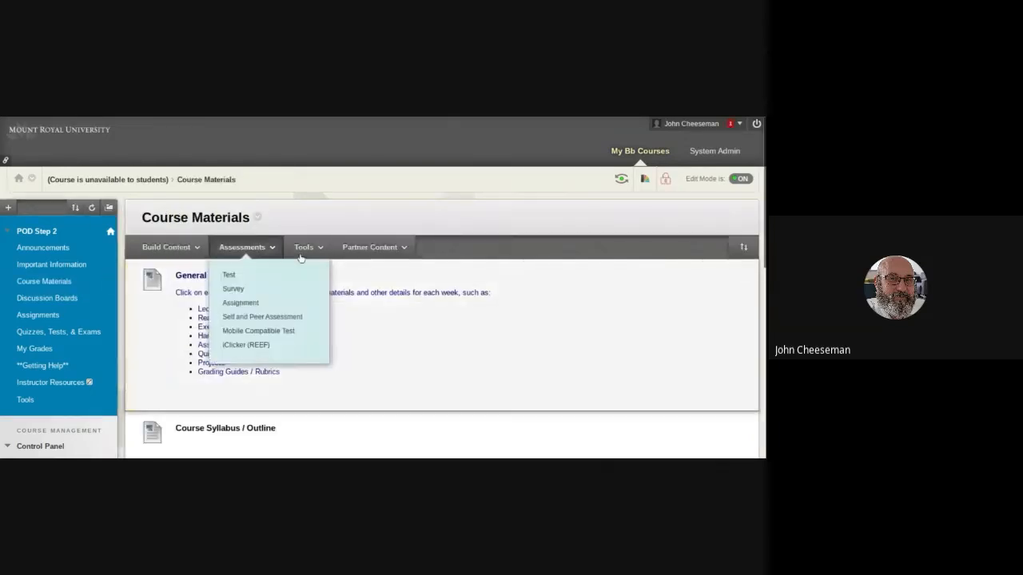
click(304, 249)
click(250, 249)
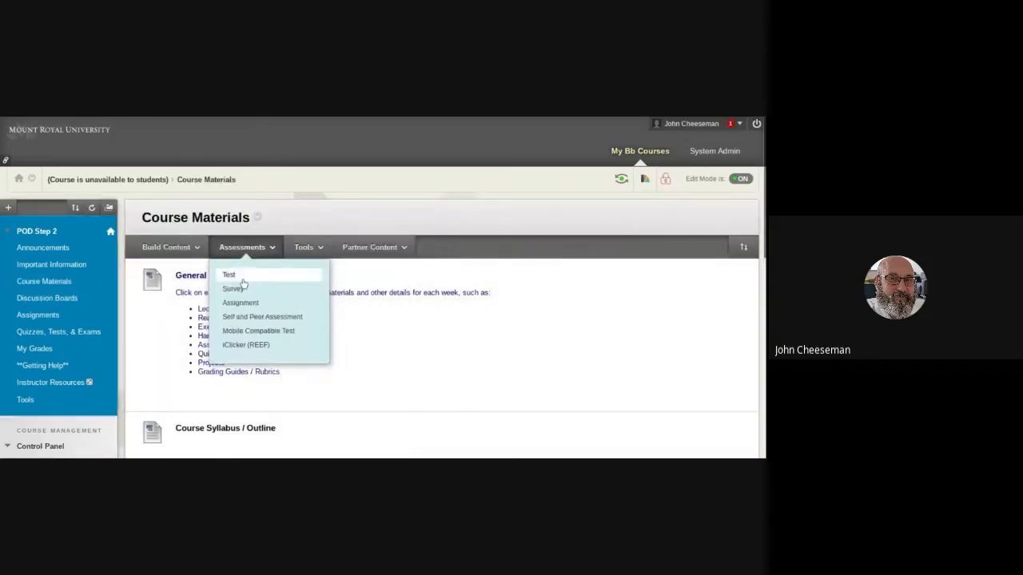
click(239, 277)
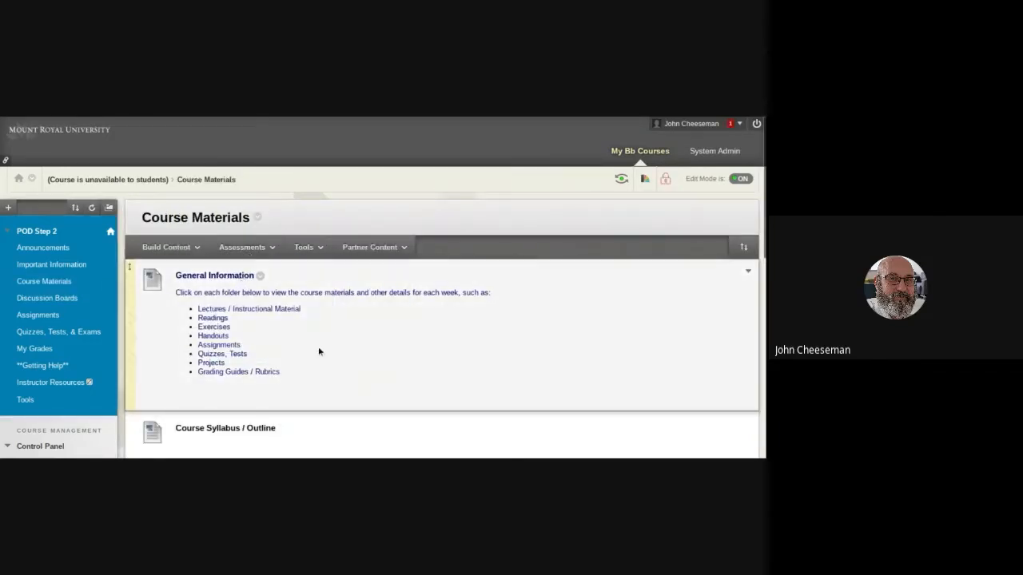
scroll(416, 349, down, 1)
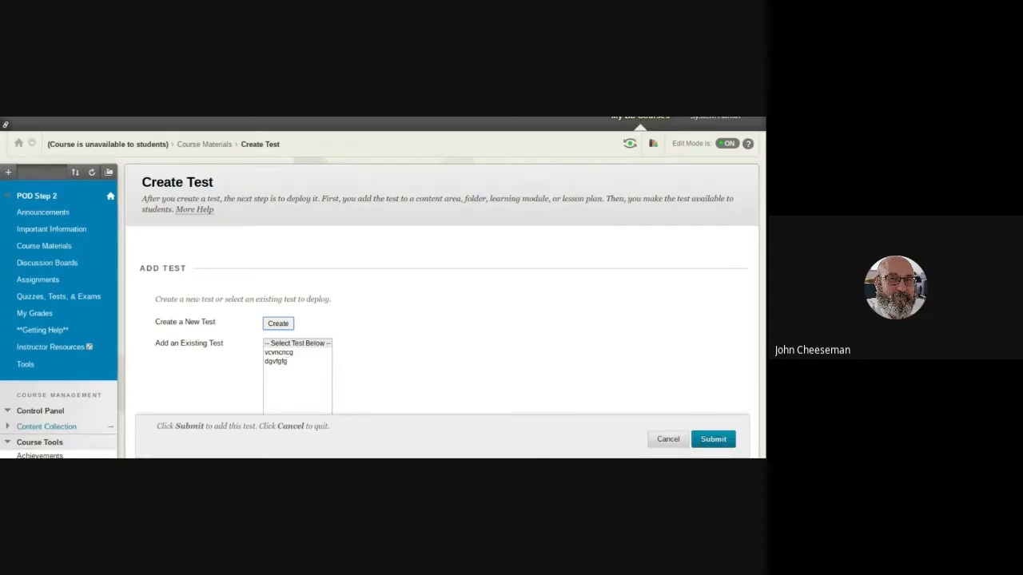
scroll(286, 359, down, 1)
scroll(285, 359, down, 3)
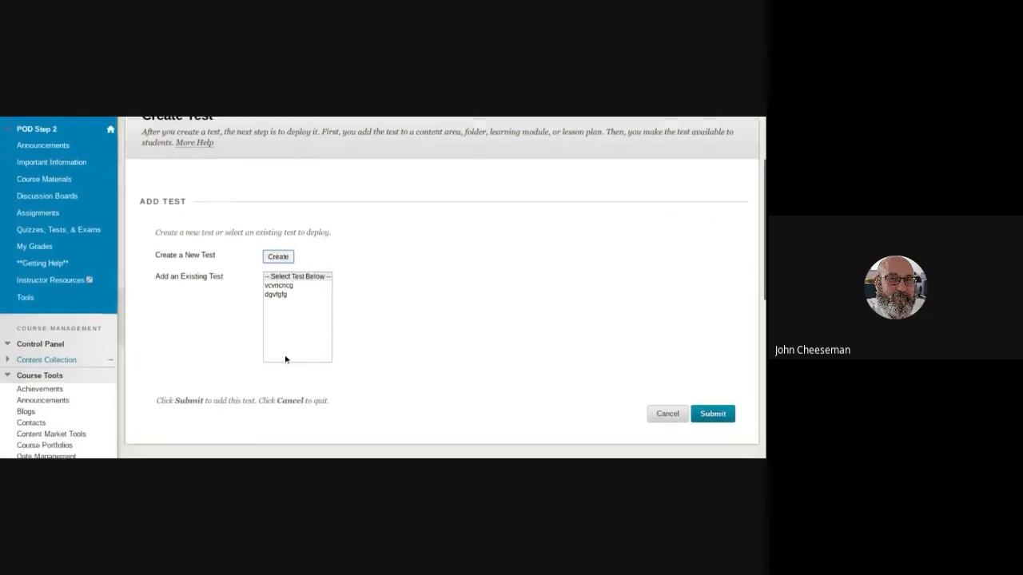
Start building a new test in the Tests section of the course tools and review its name, description and instructions fields.
scroll(285, 358, down, 4)
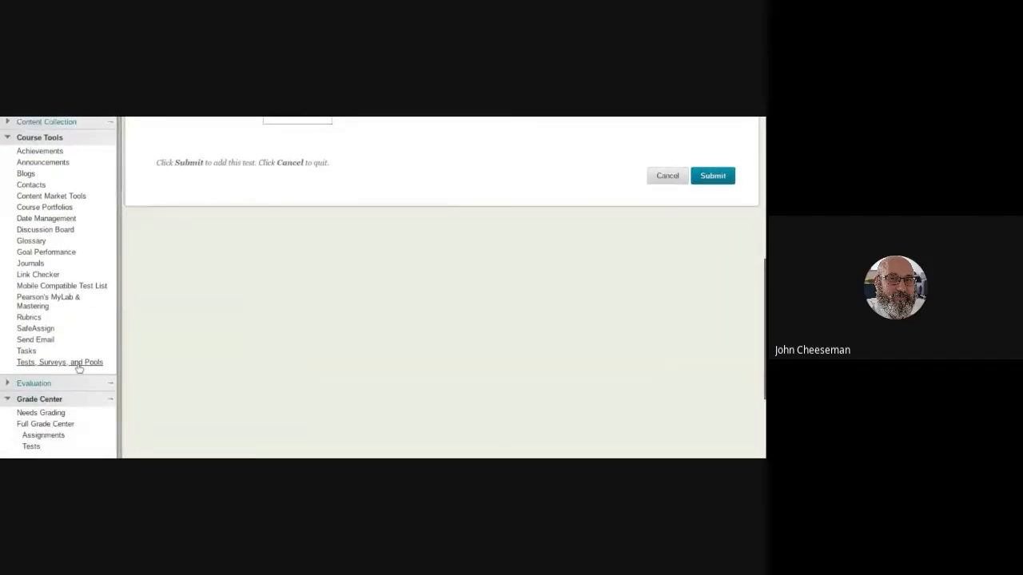
click(79, 364)
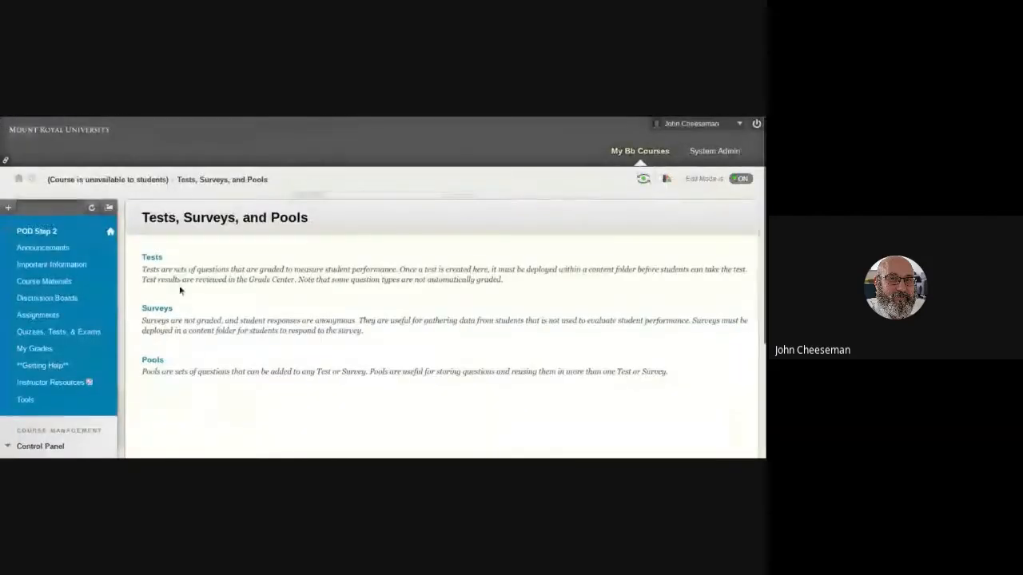
click(153, 259)
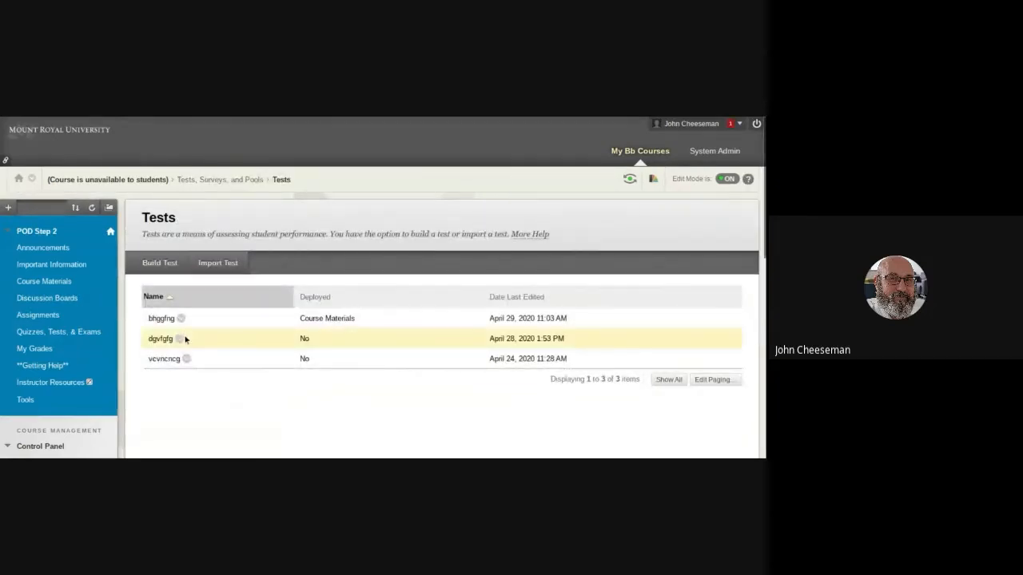
click(152, 266)
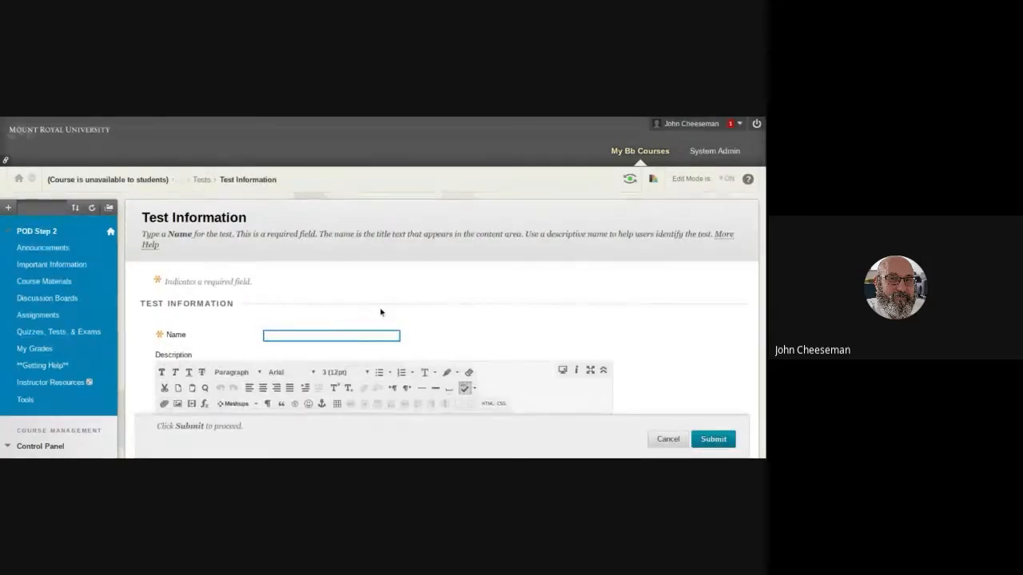
scroll(385, 311, down, 3)
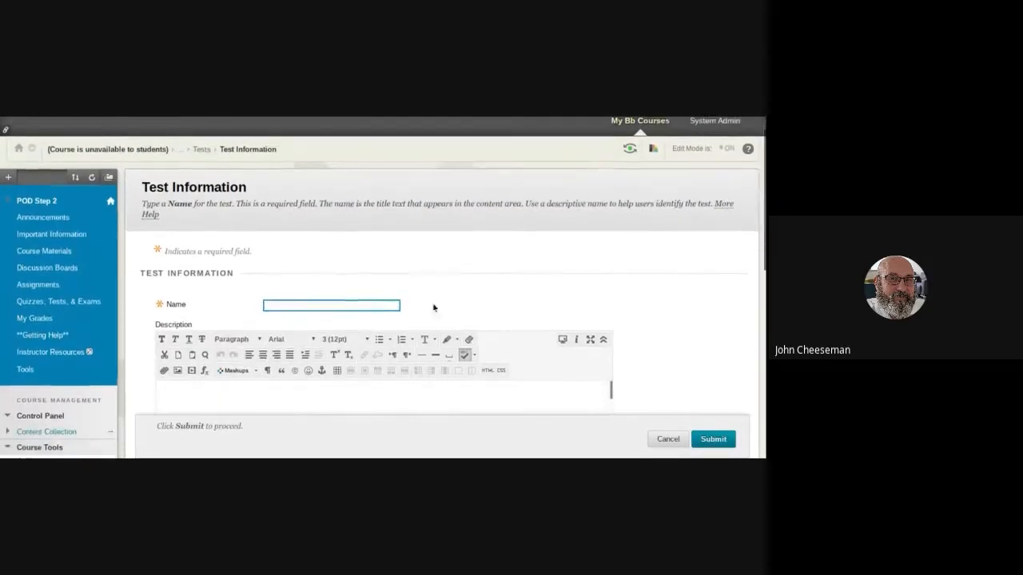
scroll(460, 306, down, 1)
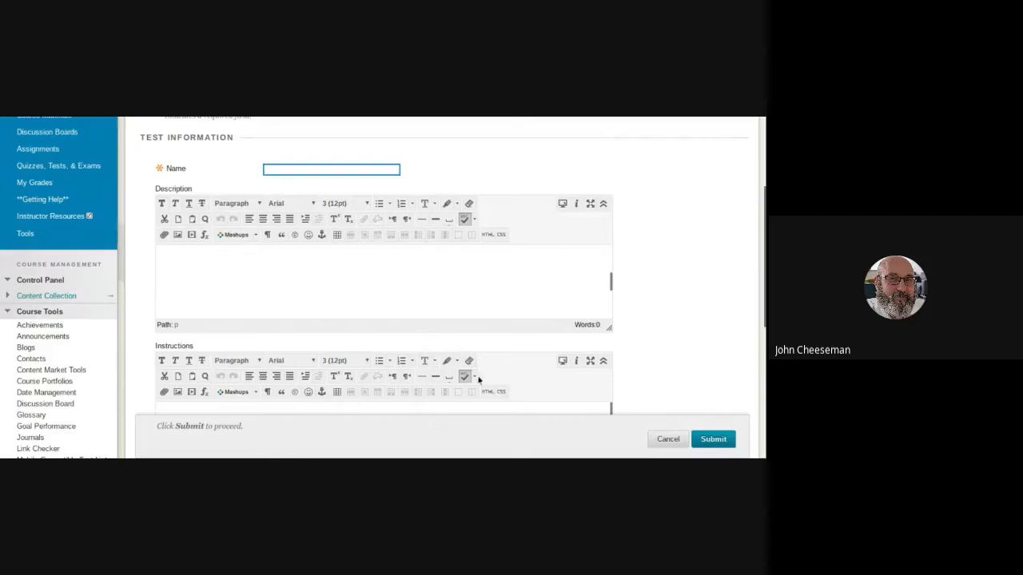
scroll(477, 379, down, 3)
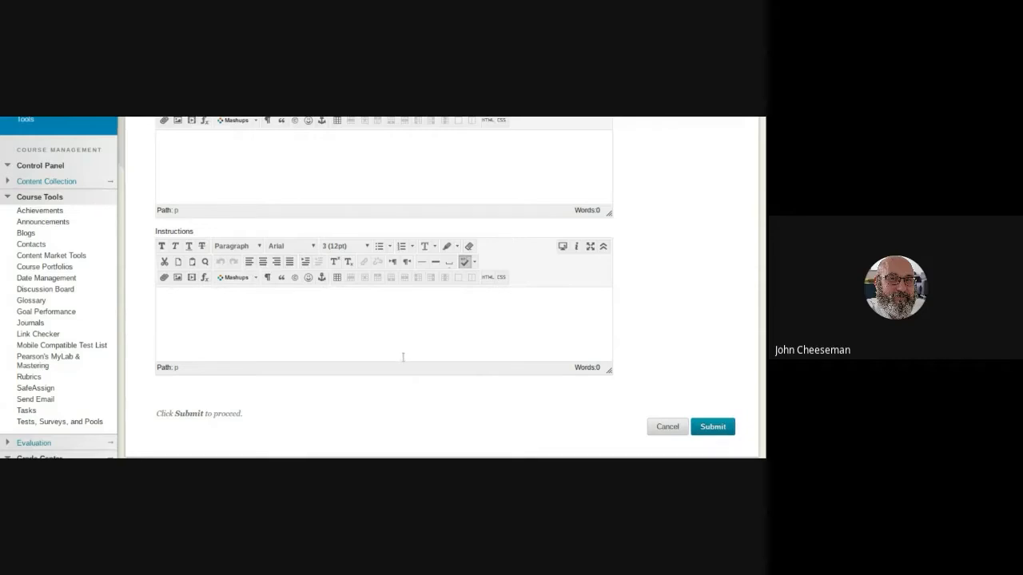
scroll(503, 397, up, 1)
scroll(478, 391, up, 3)
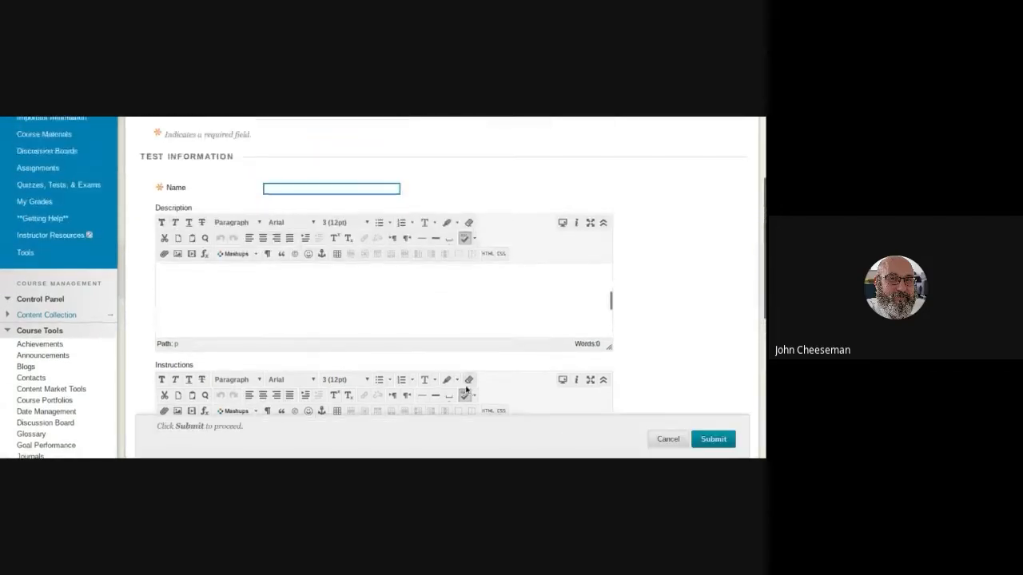
Name the new test fdhfddf and submit its test information, leaving the description and instructions blank.
text(sdfsdf)
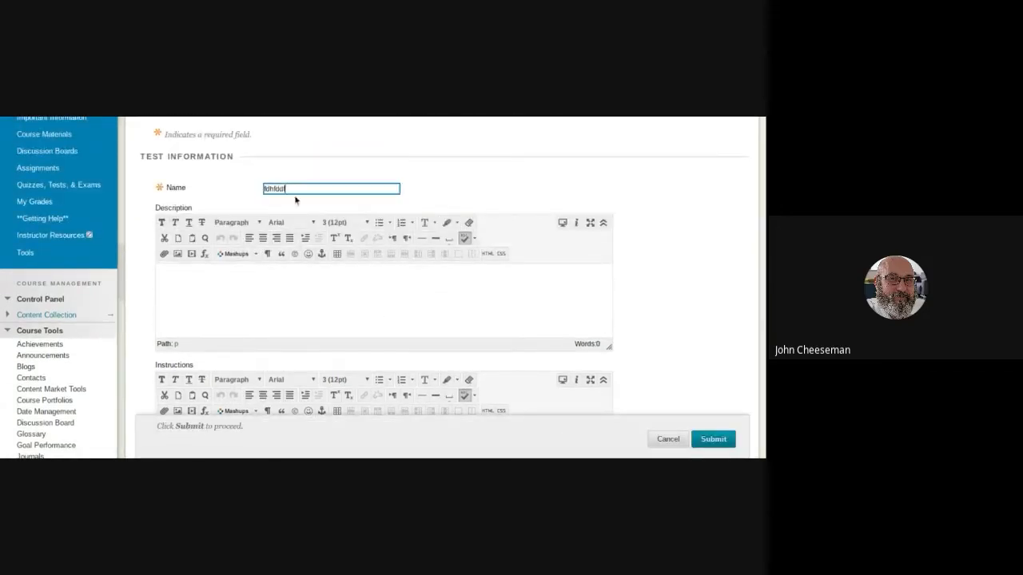
scroll(703, 396, down, 5)
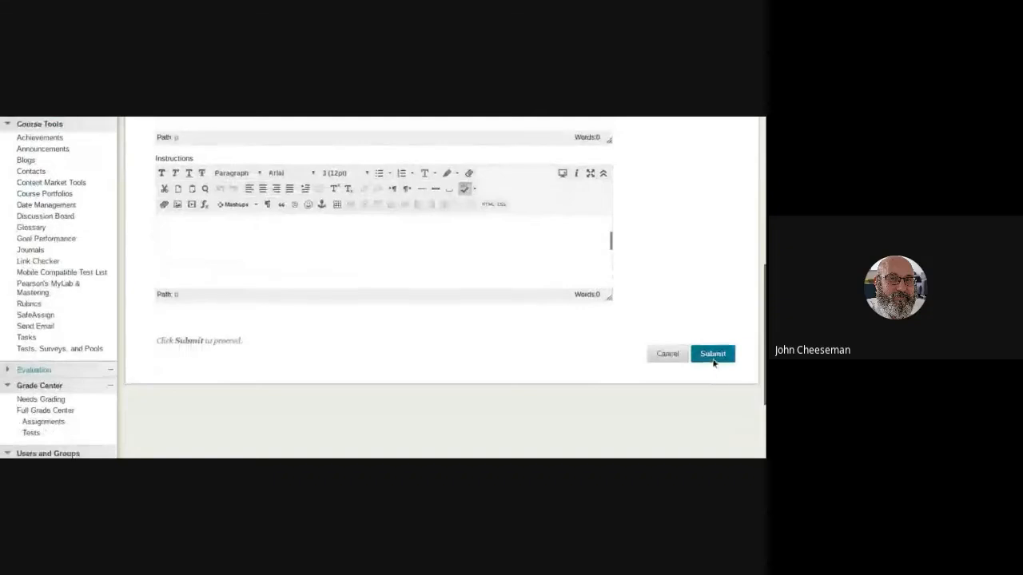
click(700, 364)
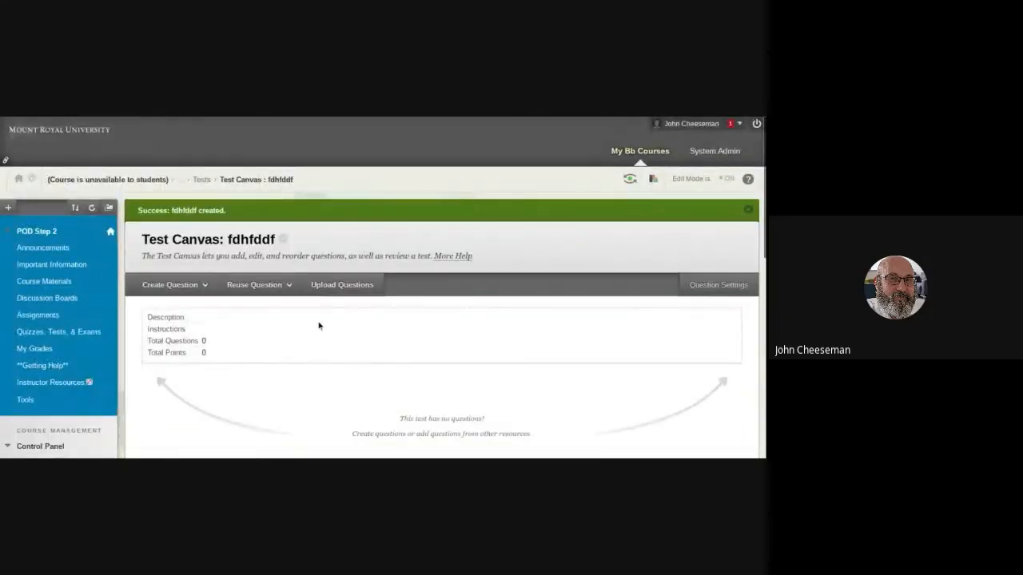
Review the question types that can be created on the test canvas, from Calculated Formula to True/False.
scroll(485, 338, down, 1)
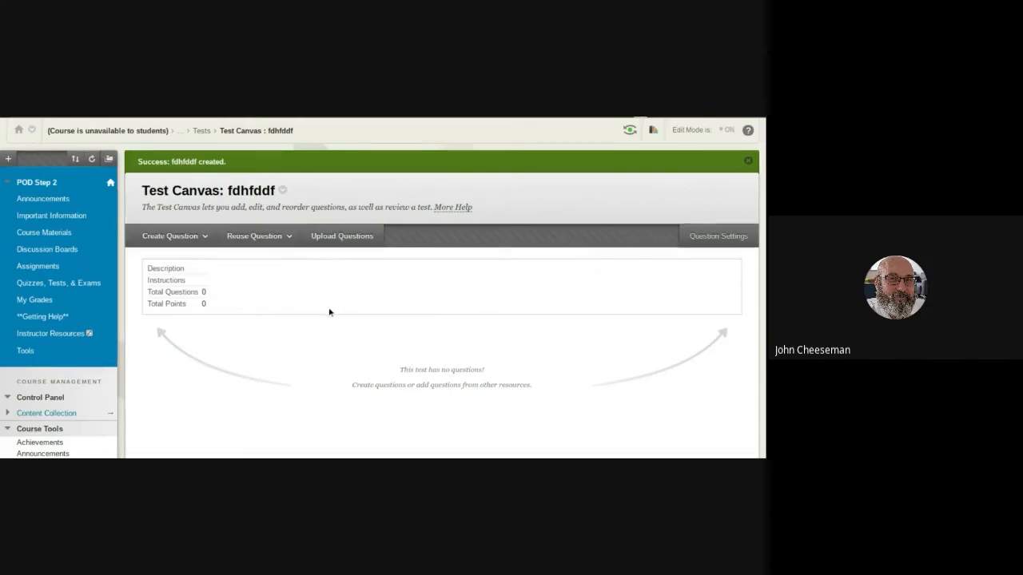
mouse_move(187, 238)
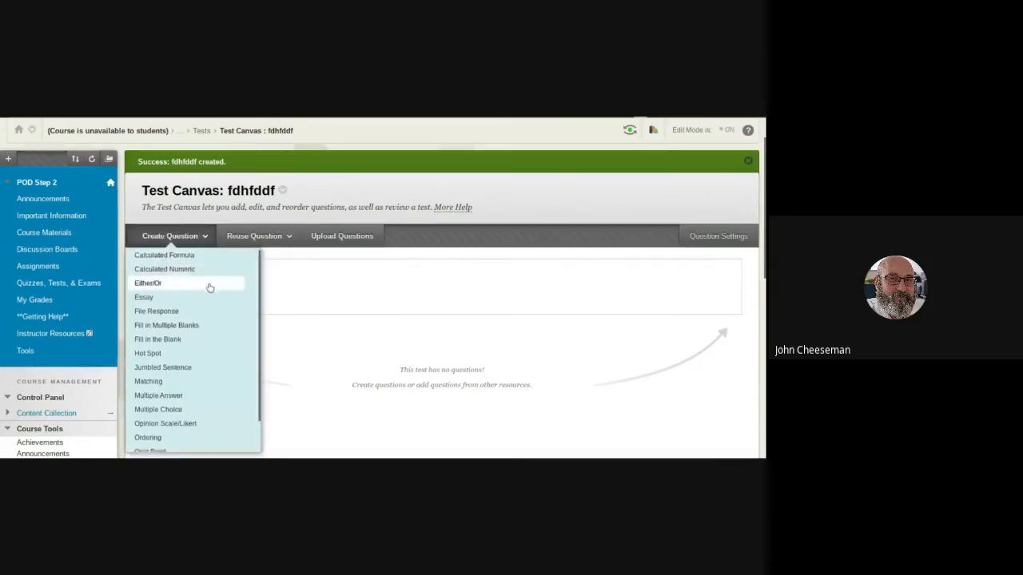
scroll(208, 286, down, 1)
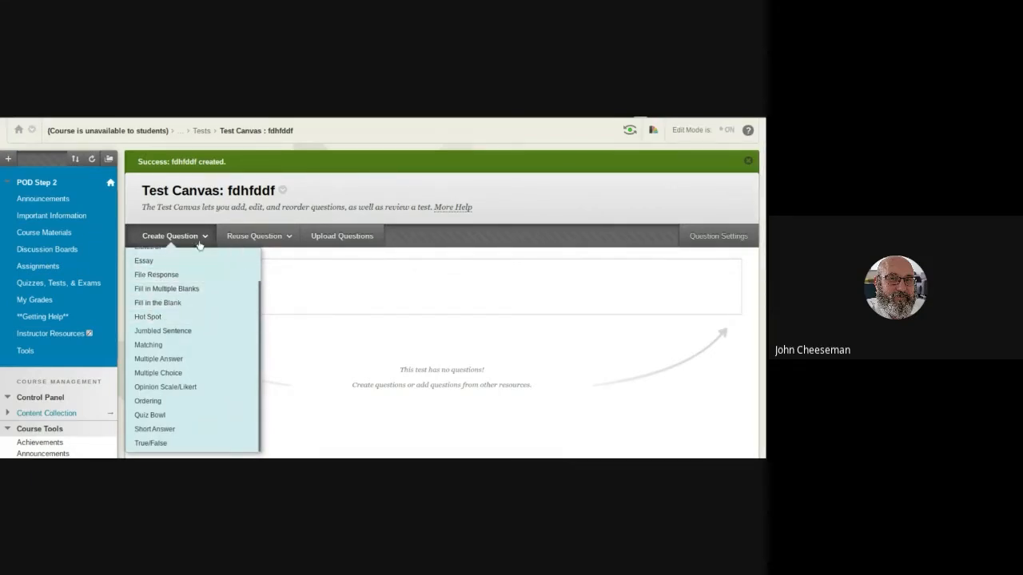
mouse_move(272, 238)
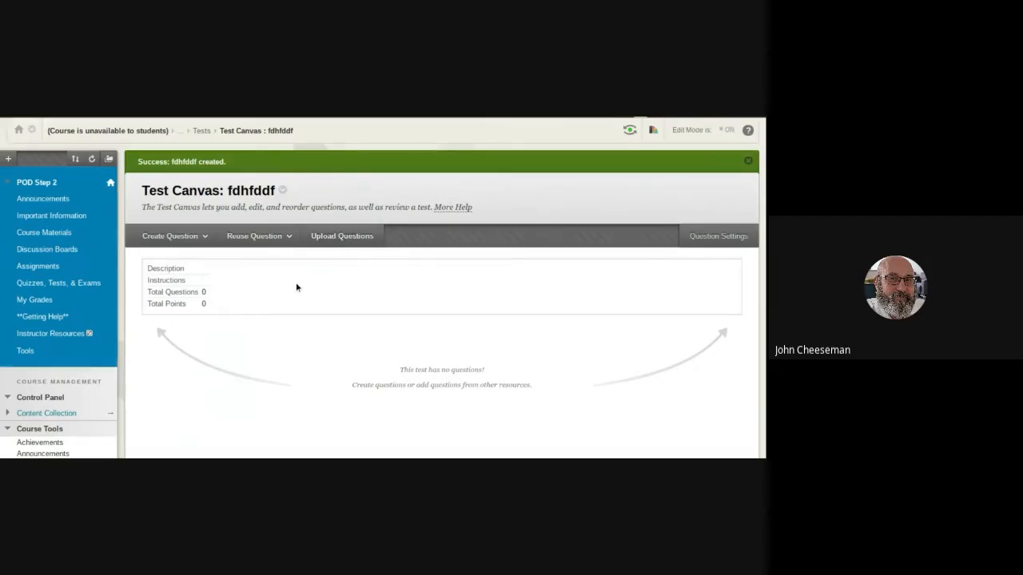
Leave the test canvas and open the Pools page in Tests, Surveys, and Pools to view its options.
scroll(295, 288, down, 1)
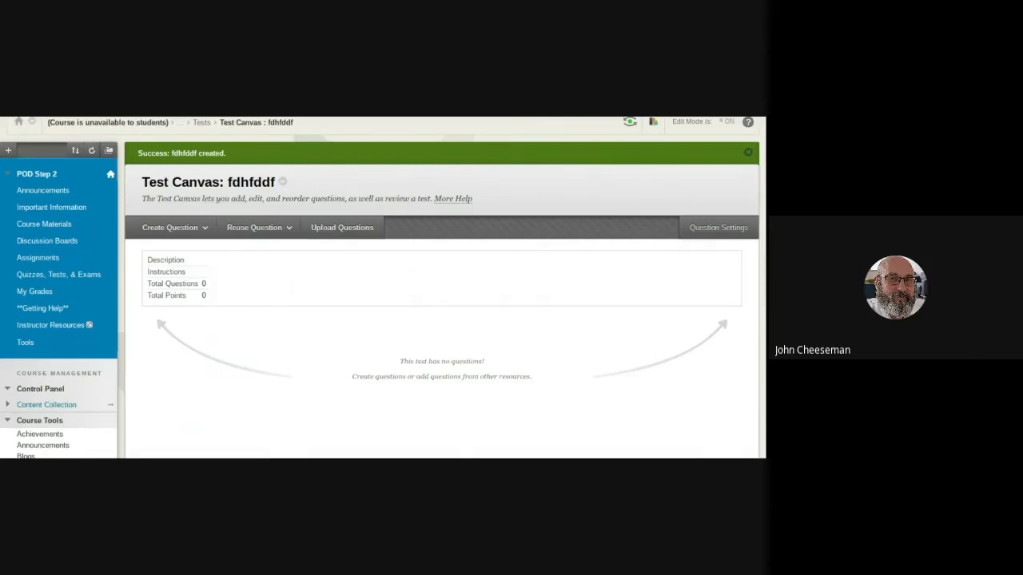
scroll(295, 289, down, 3)
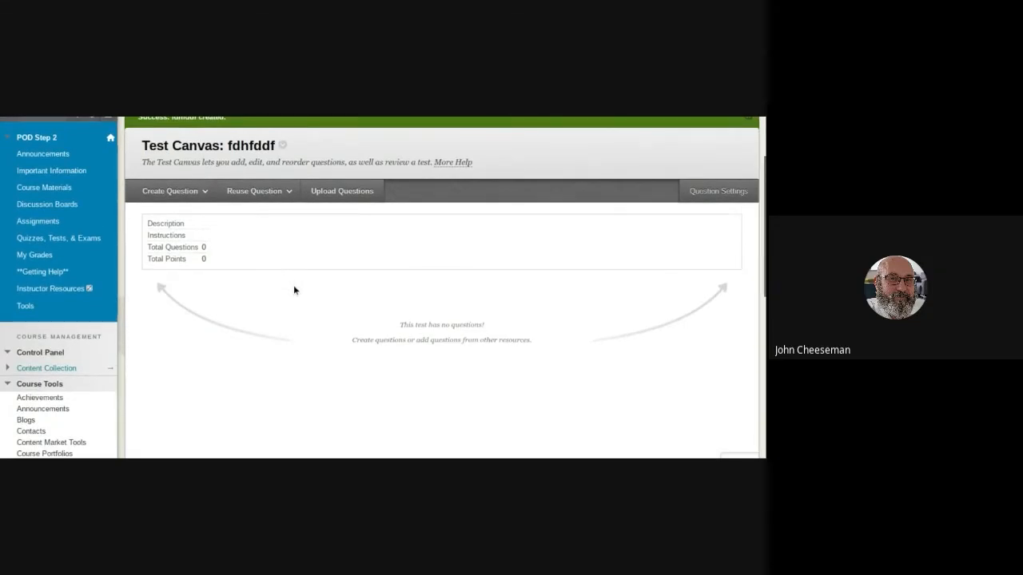
scroll(294, 290, down, 2)
scroll(293, 291, down, 4)
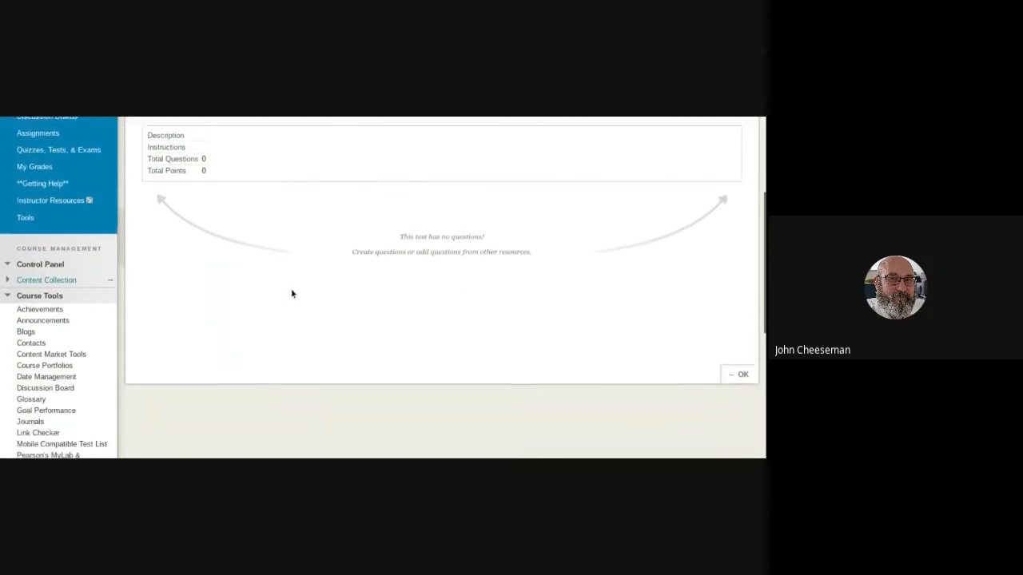
scroll(291, 294, down, 4)
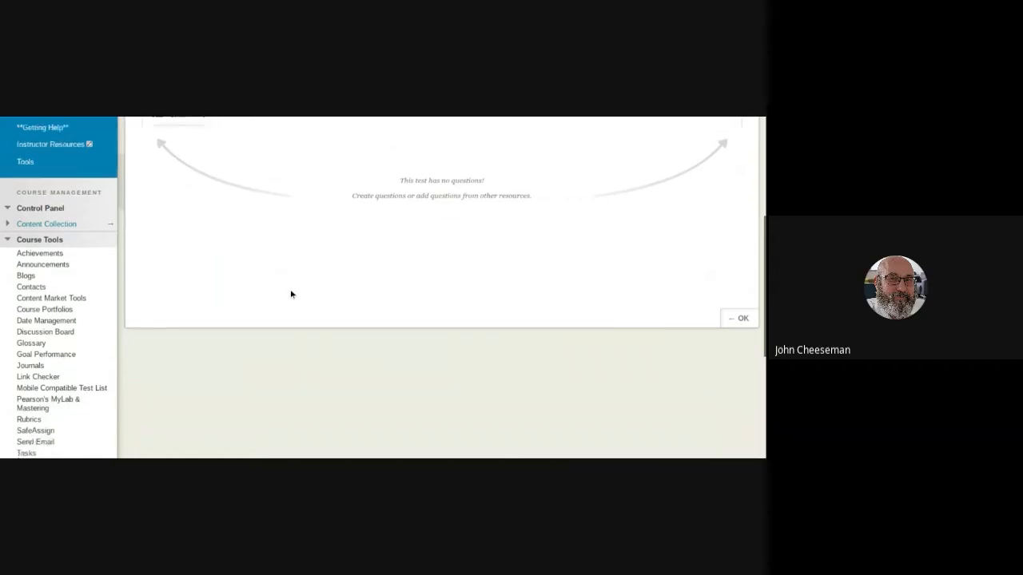
scroll(248, 313, down, 5)
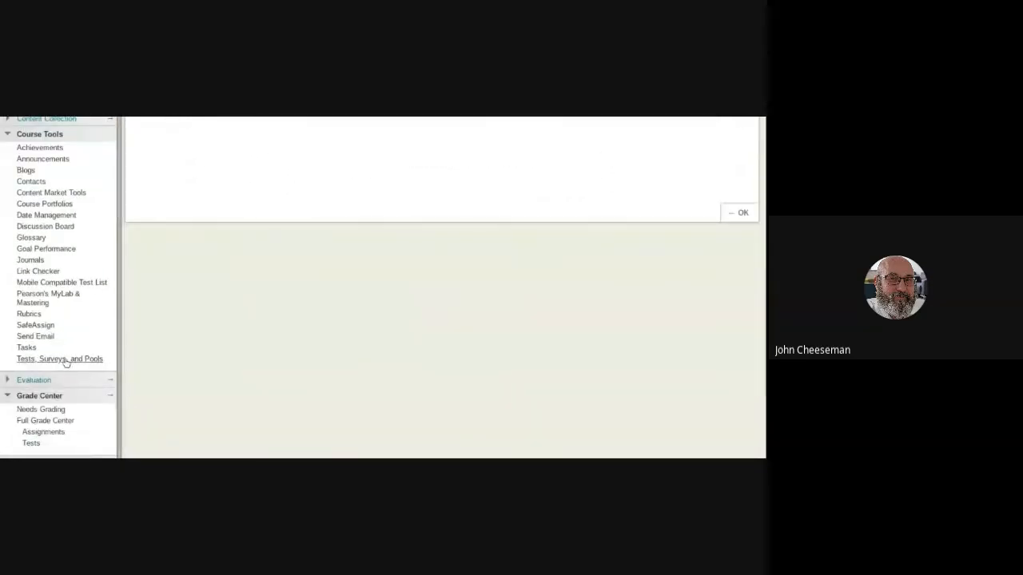
click(65, 359)
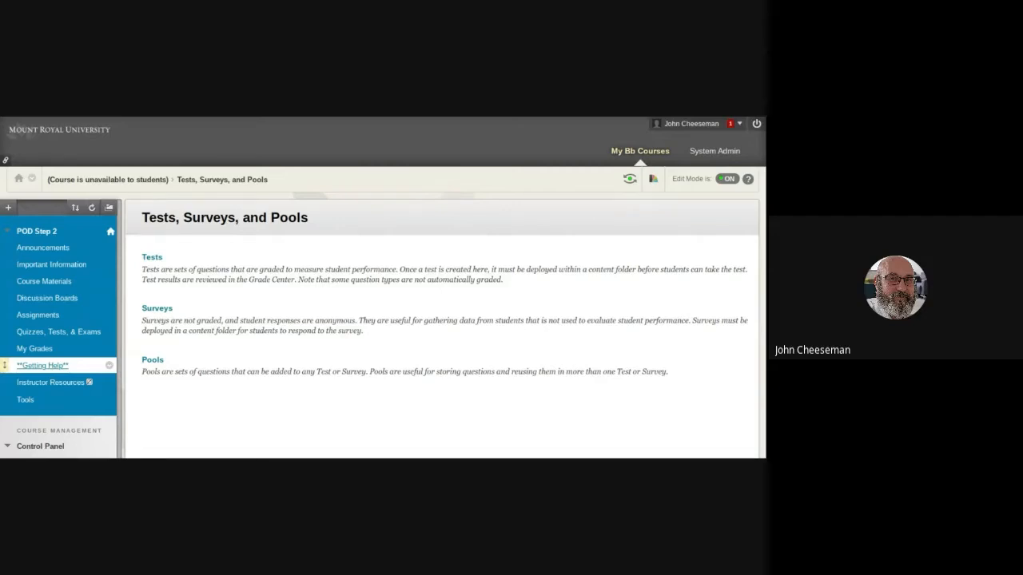
click(153, 361)
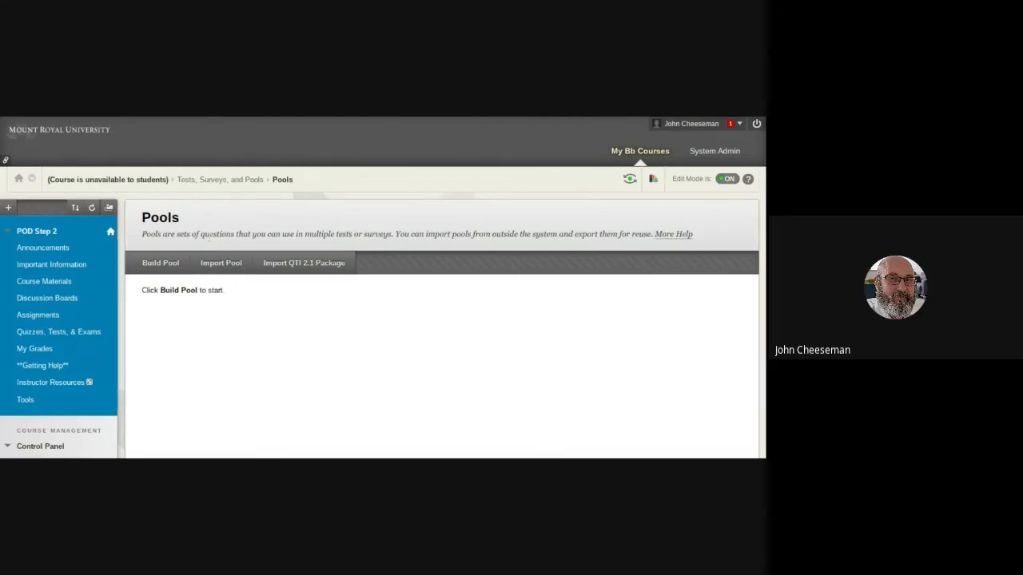
scroll(221, 255, down, 2)
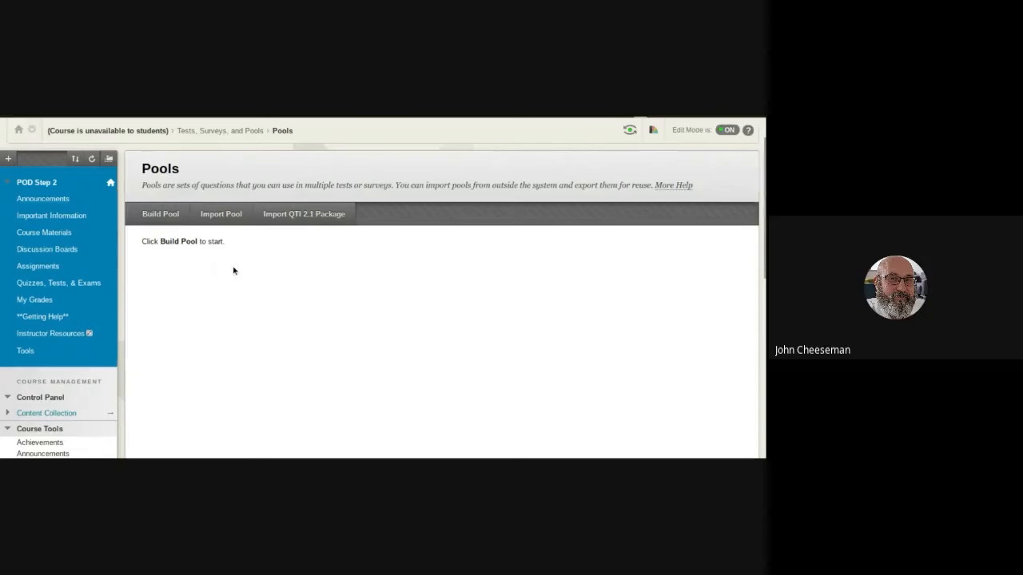
scroll(233, 272, down, 2)
scroll(235, 272, down, 1)
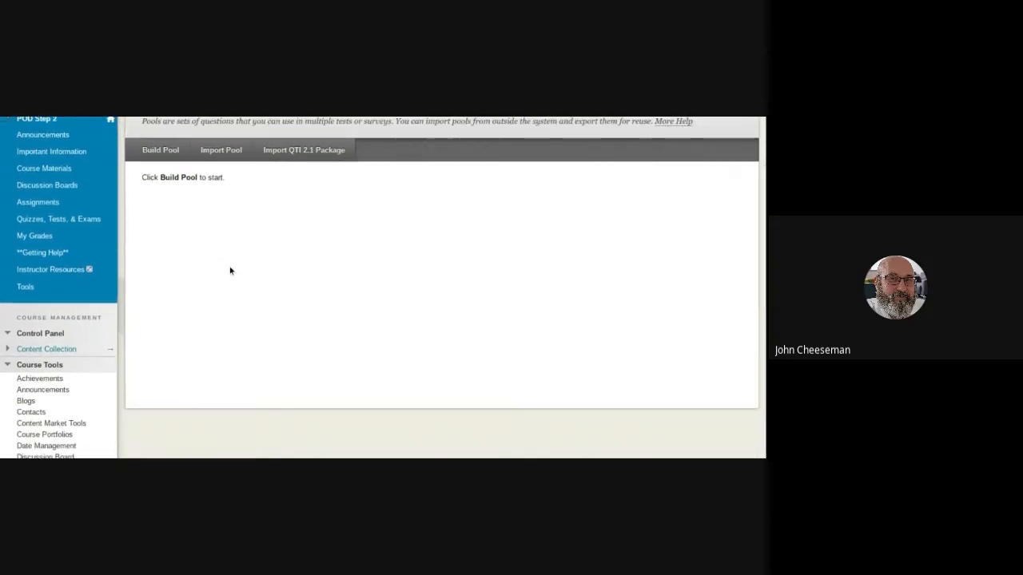
scroll(207, 265, up, 2)
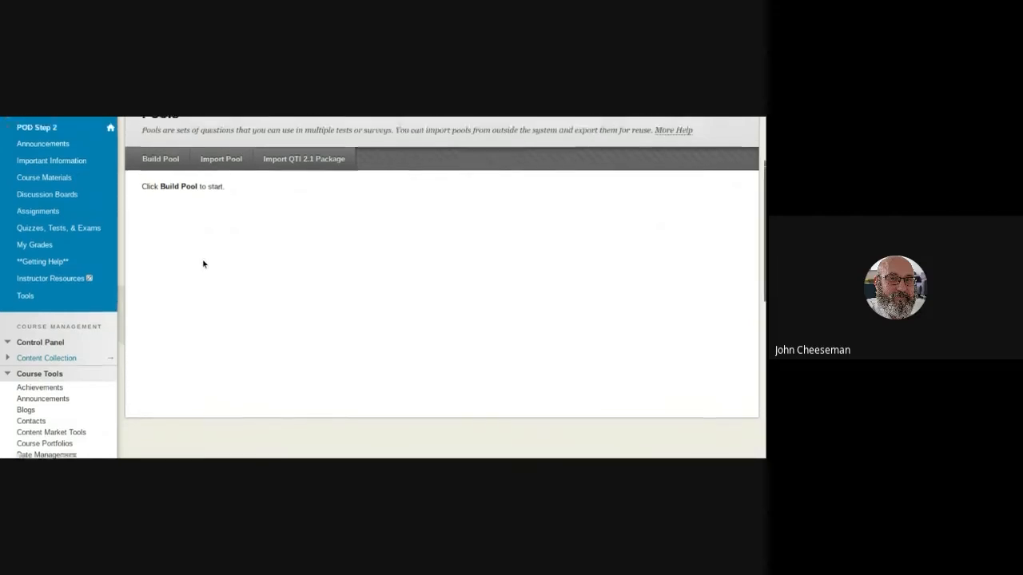
scroll(203, 261, up, 1)
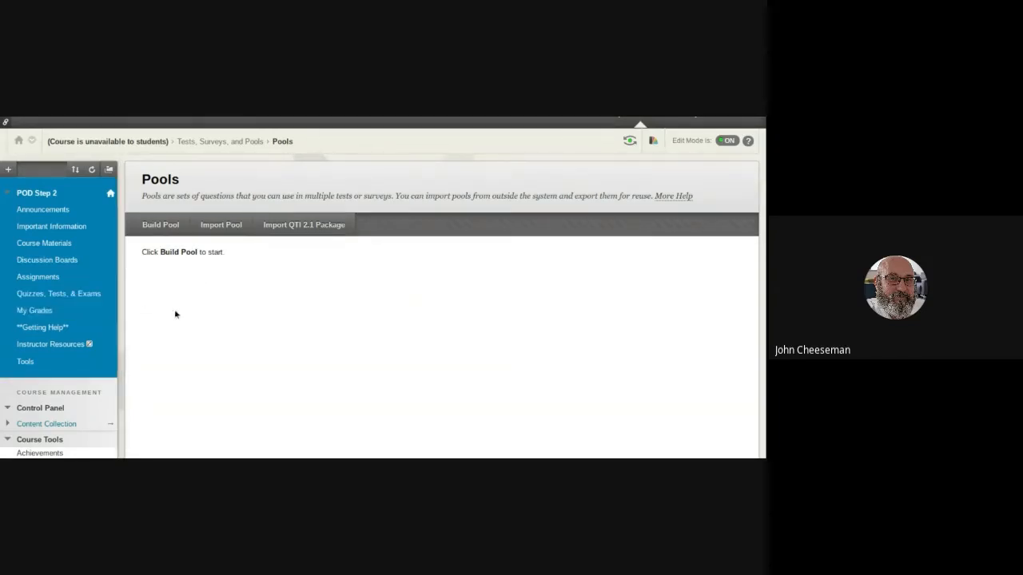
Add the existing test dgvfgfg to the Quizzes, Tests, & Exams content area and submit it.
click(84, 294)
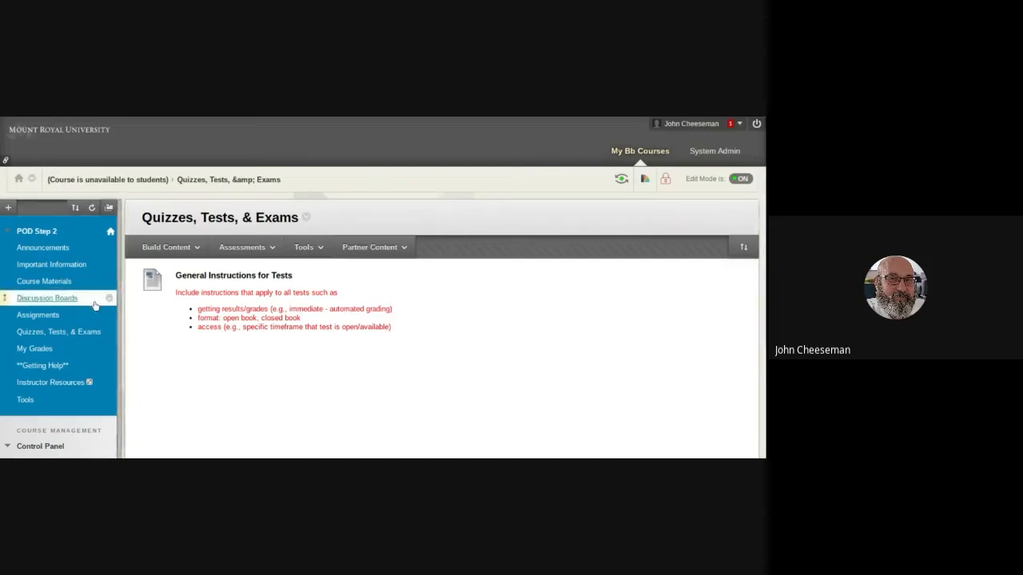
click(242, 249)
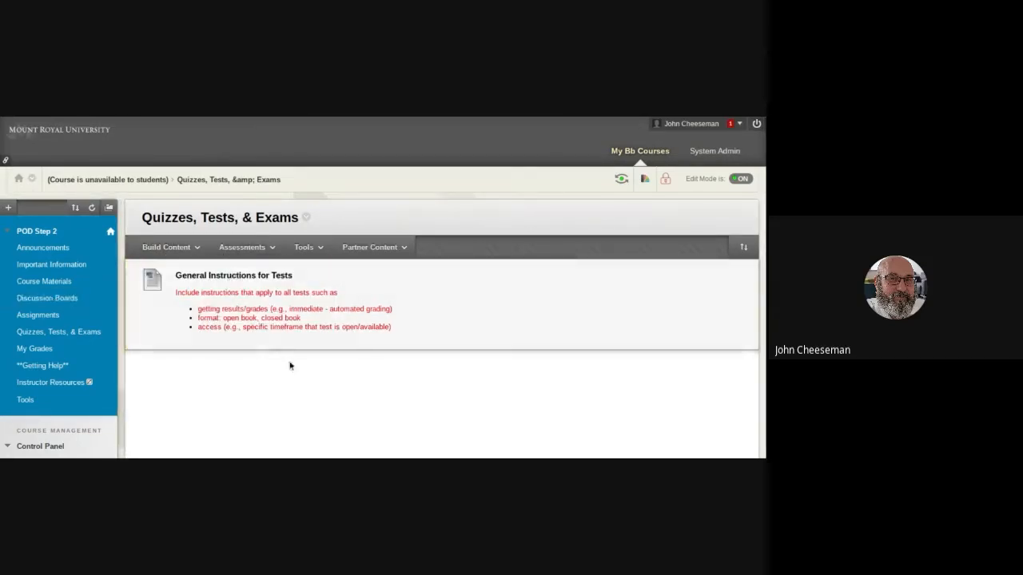
scroll(321, 343, down, 3)
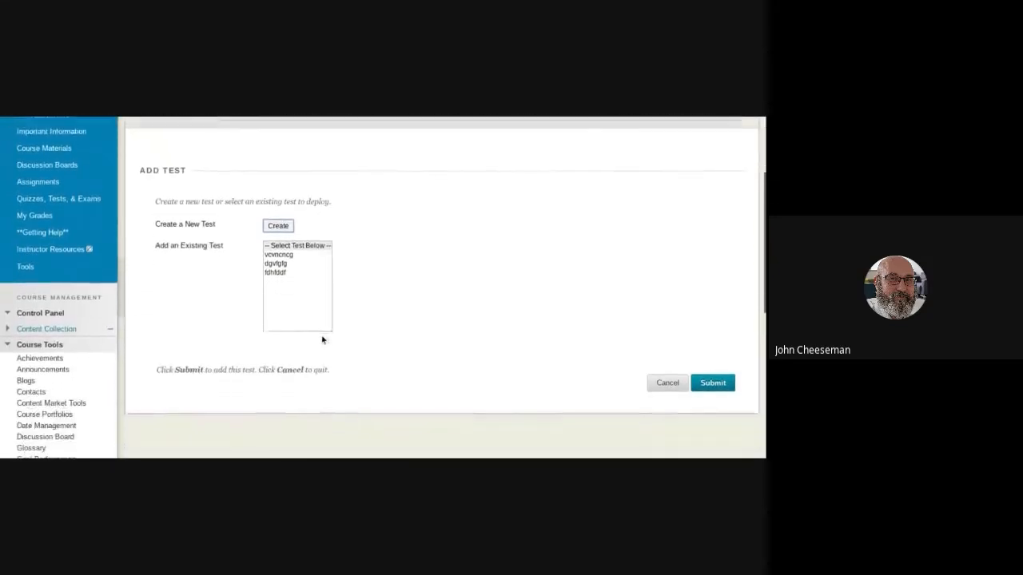
click(281, 263)
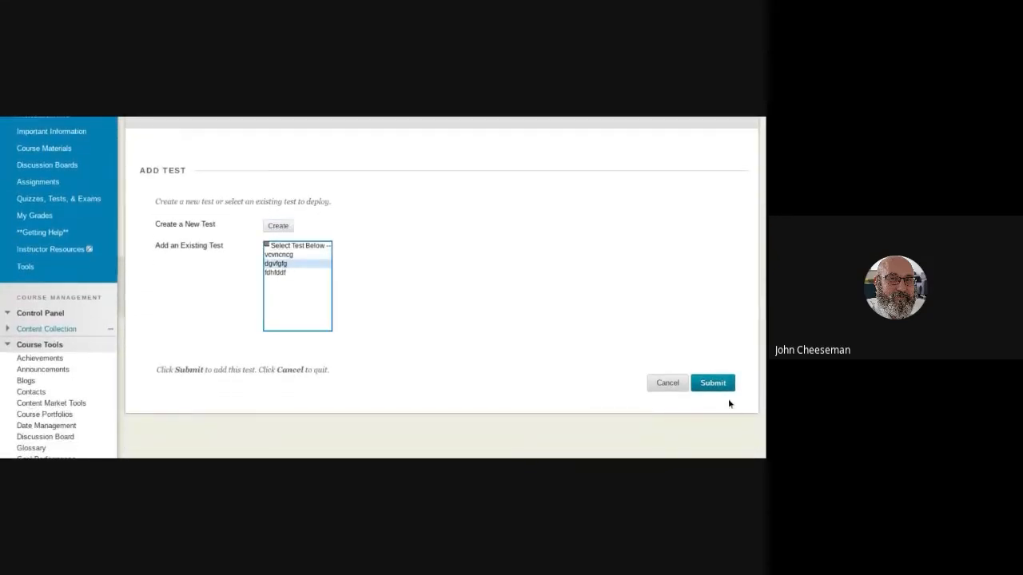
click(721, 391)
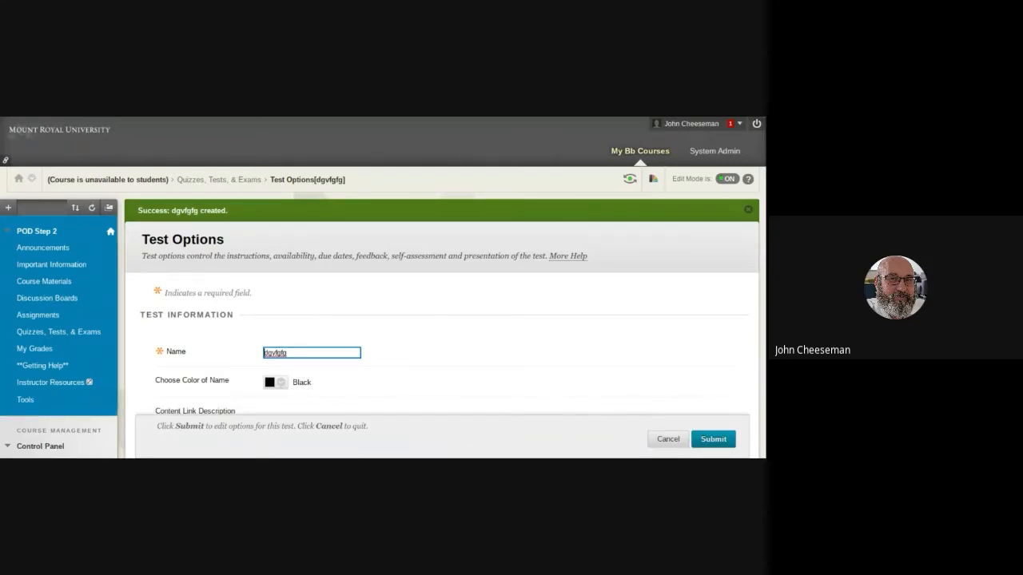
Make the test dgvfgfg available to students in its Test Availability options.
scroll(440, 328, down, 2)
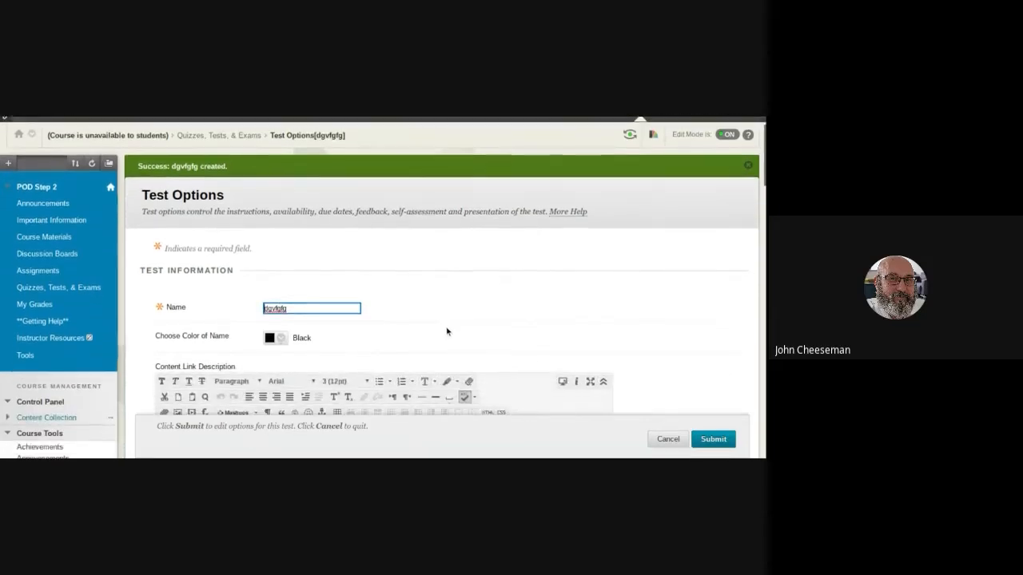
scroll(447, 330, down, 3)
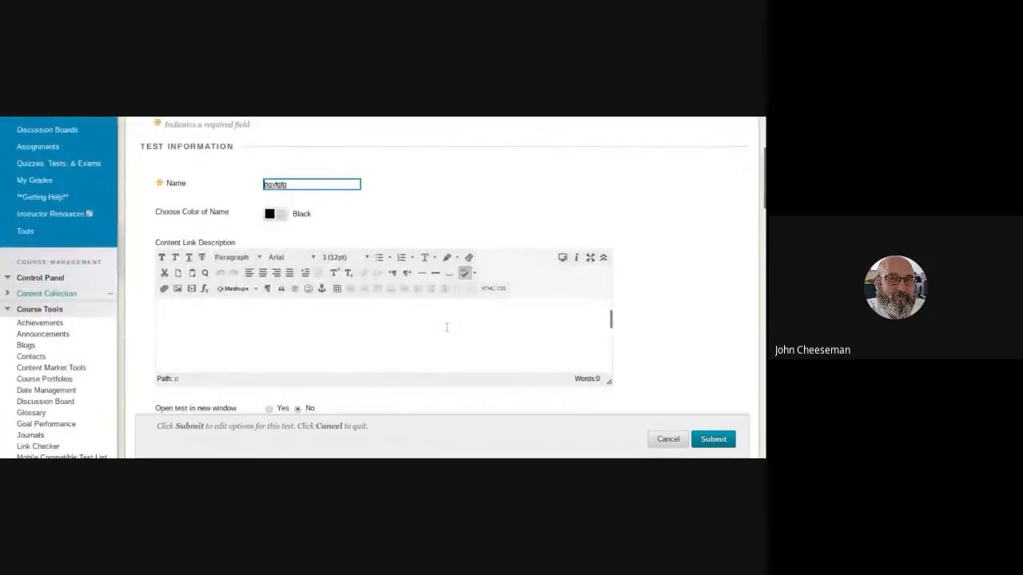
scroll(718, 346, down, 5)
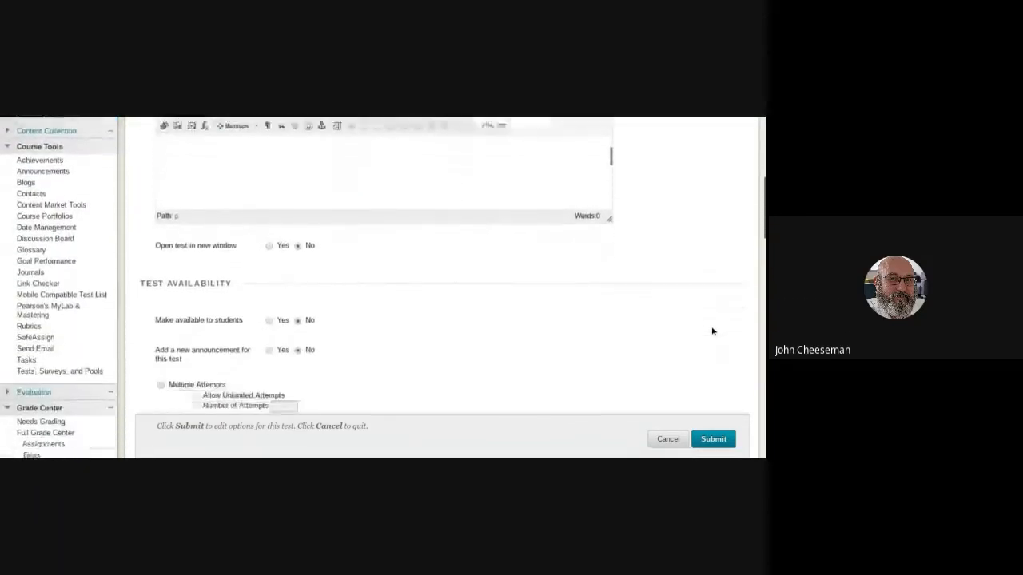
scroll(709, 333, down, 1)
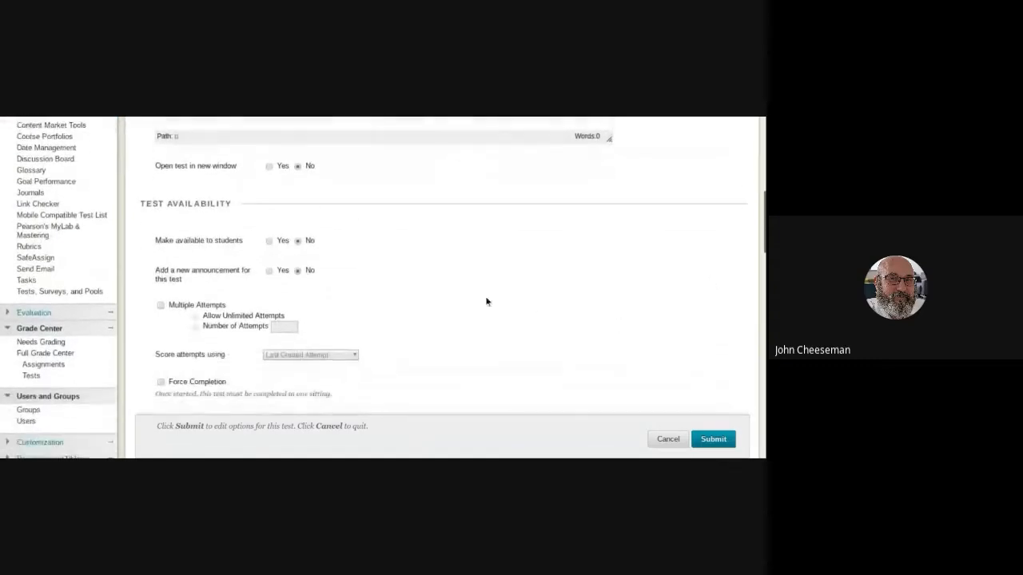
click(269, 241)
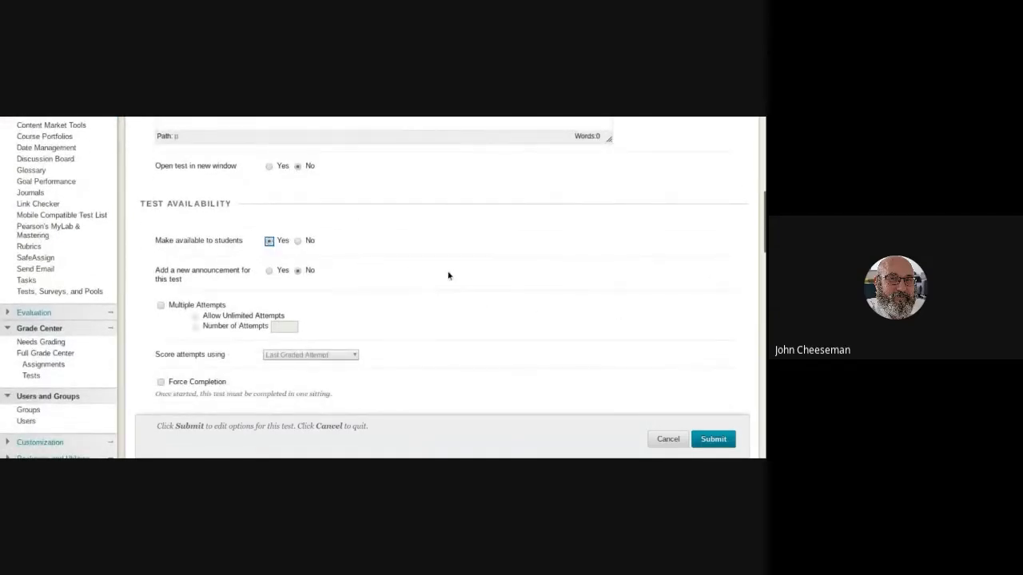
Try out Multiple Attempts with the Number of Attempts choice for the test, and switch the option off again.
scroll(444, 268, down, 1)
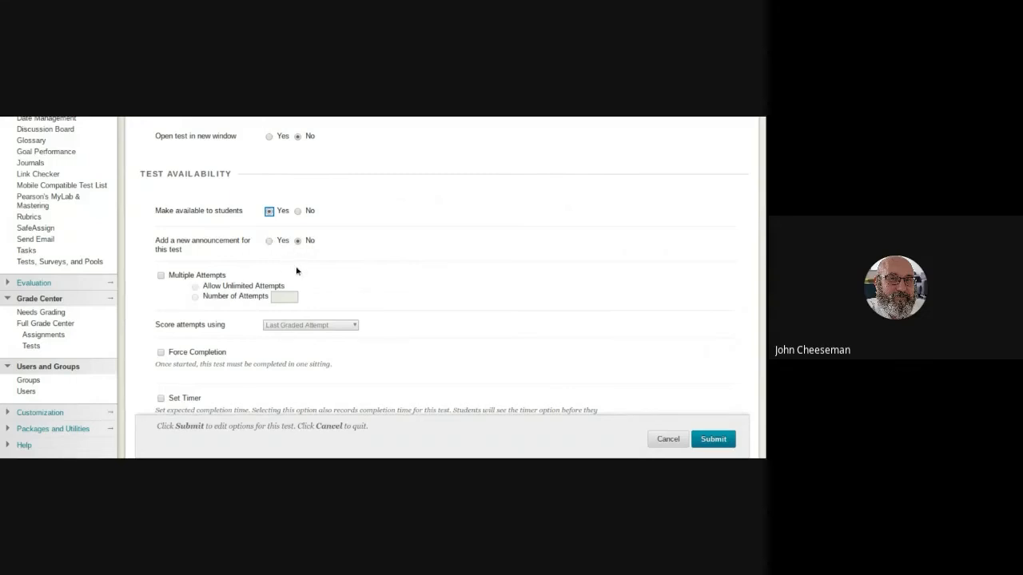
scroll(176, 281, down, 1)
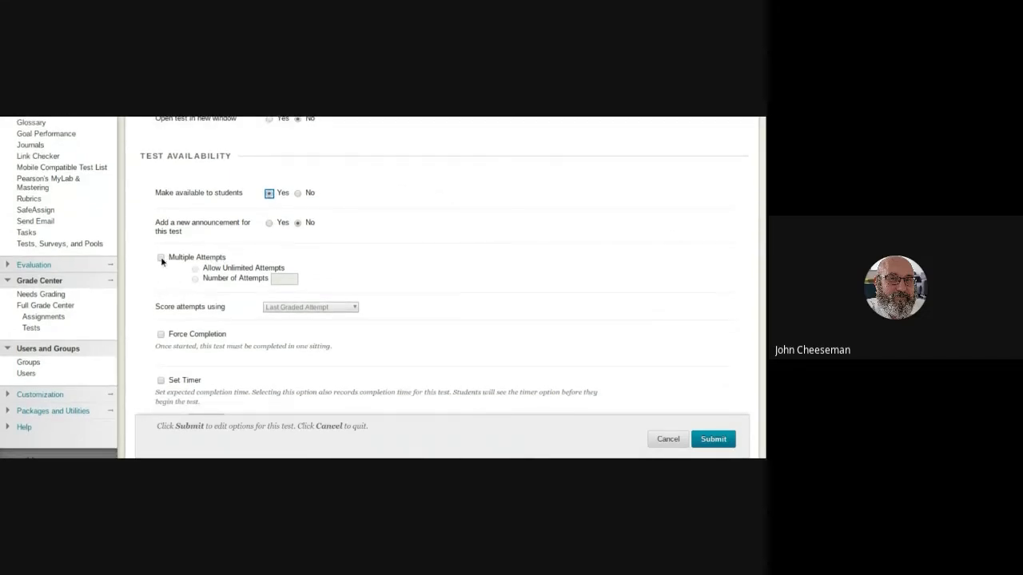
click(161, 257)
click(160, 258)
scroll(221, 267, down, 1)
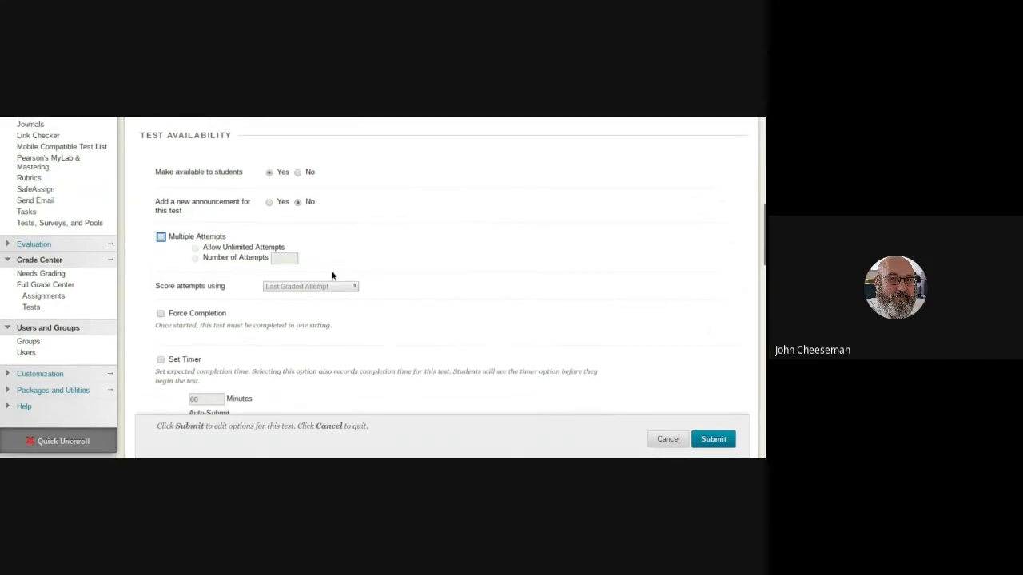
click(162, 237)
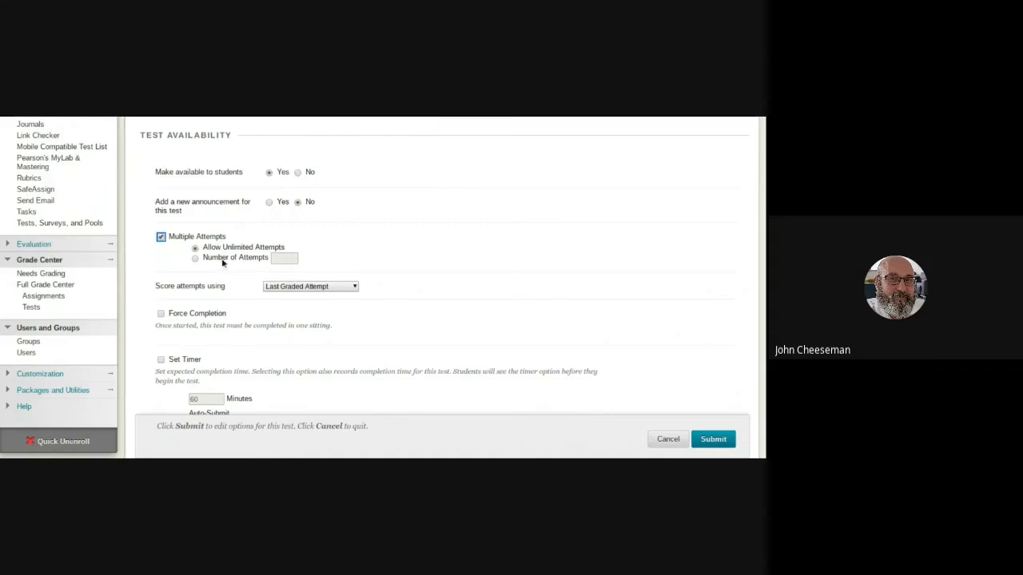
click(195, 258)
click(161, 238)
Enable the test timer, keeping 60 minutes and Auto-Submit off.
scroll(434, 298, down, 1)
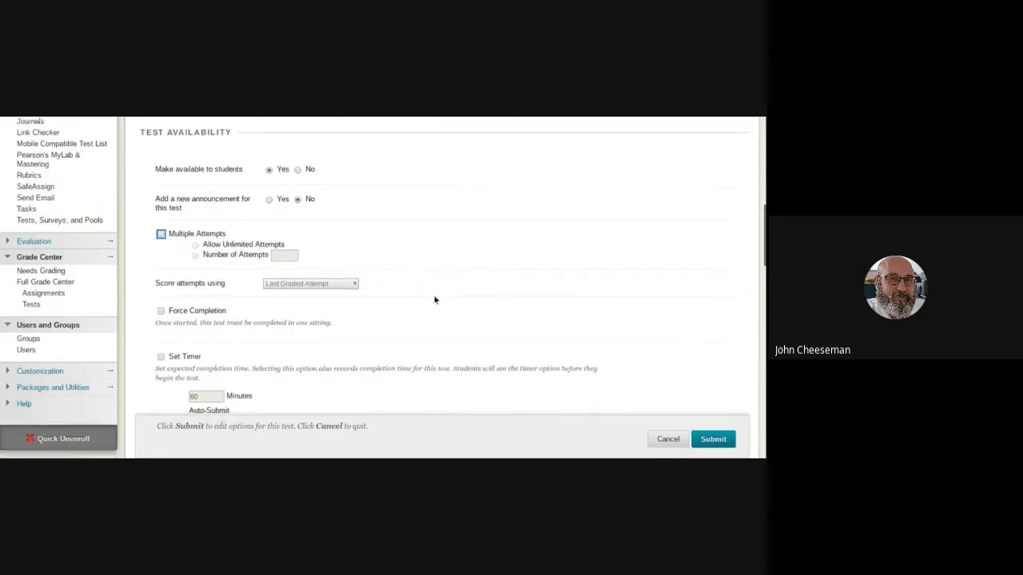
scroll(435, 298, down, 1)
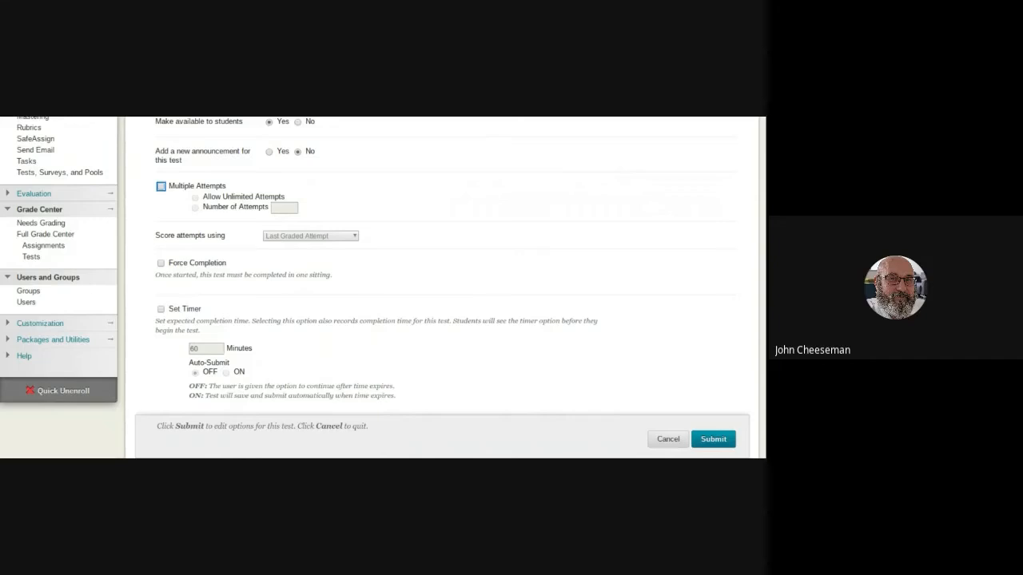
scroll(176, 287, down, 1)
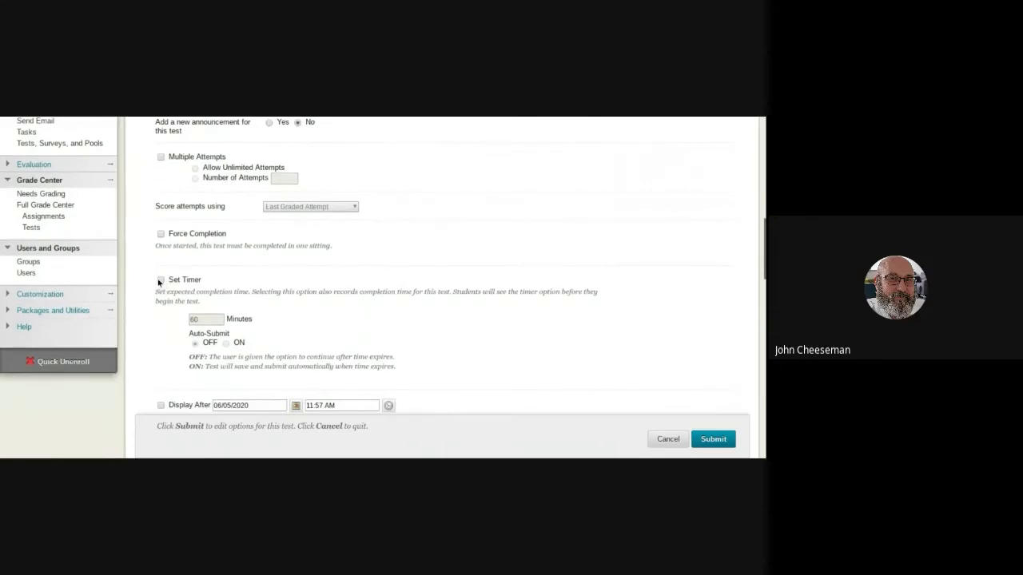
click(162, 280)
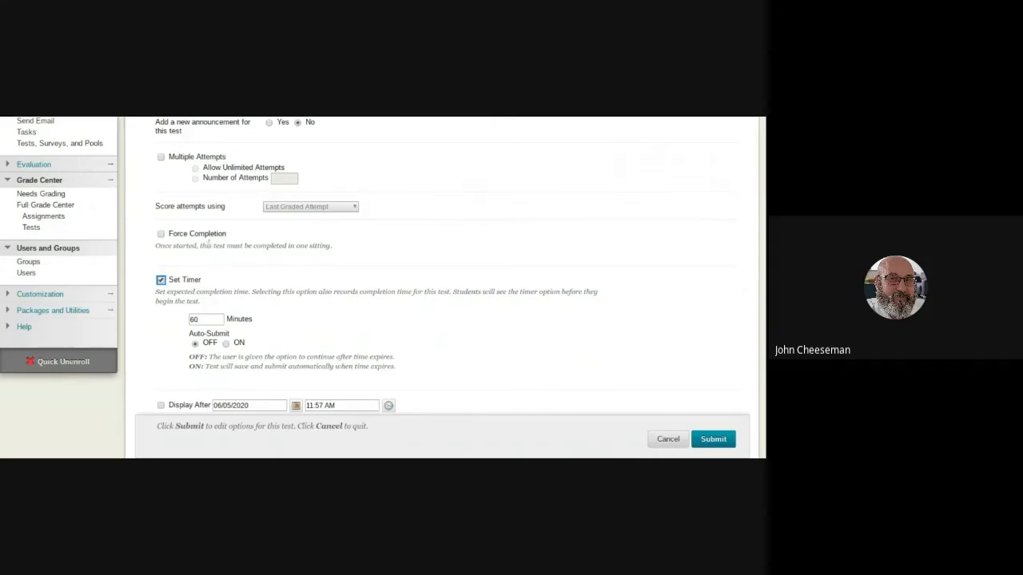
Enable both the Display After and Display Until dates for the test, keeping 06/05/2020 with 11:57 AM and 11:58 AM.
scroll(326, 279, down, 1)
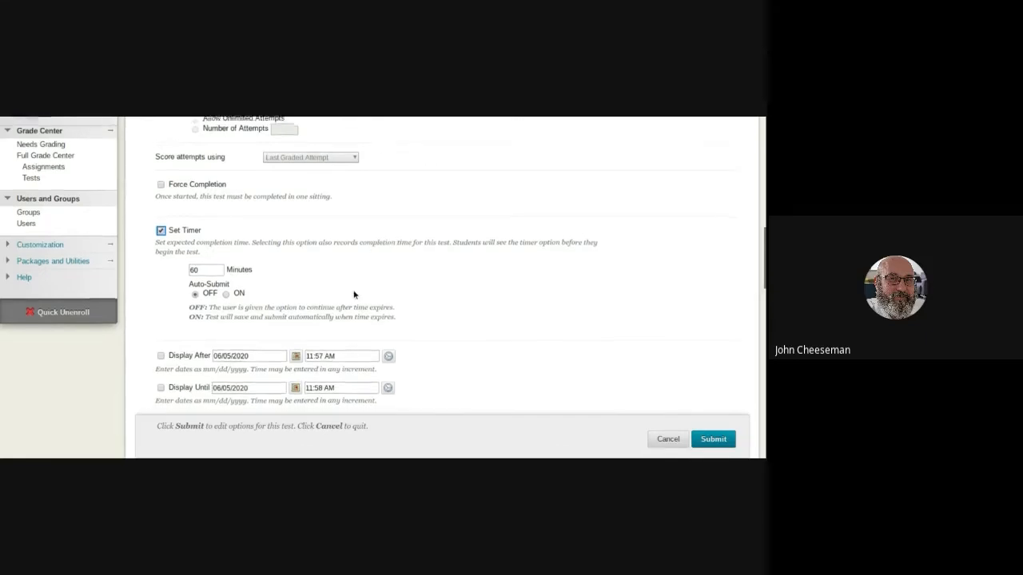
scroll(354, 289, down, 1)
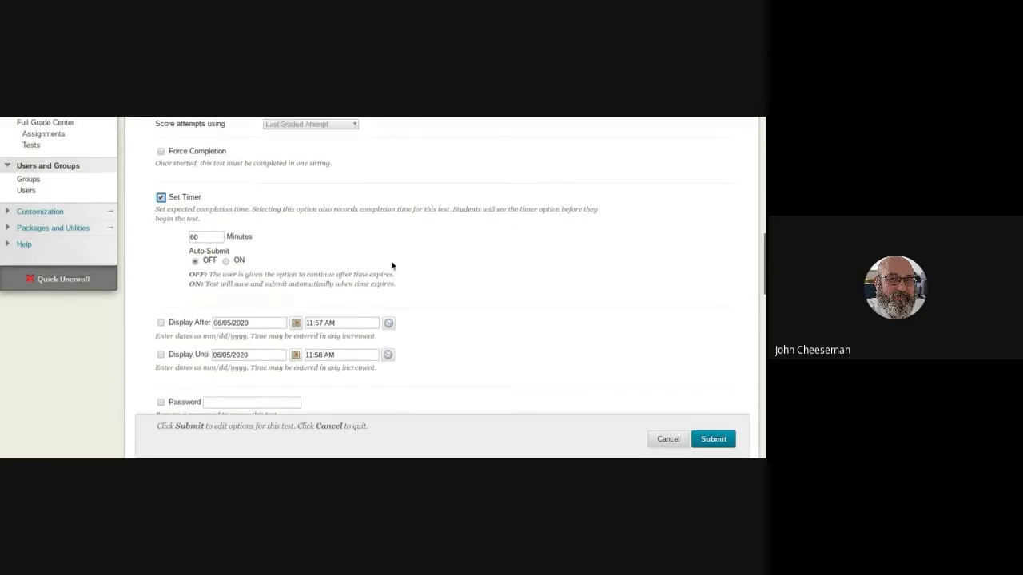
scroll(392, 265, down, 1)
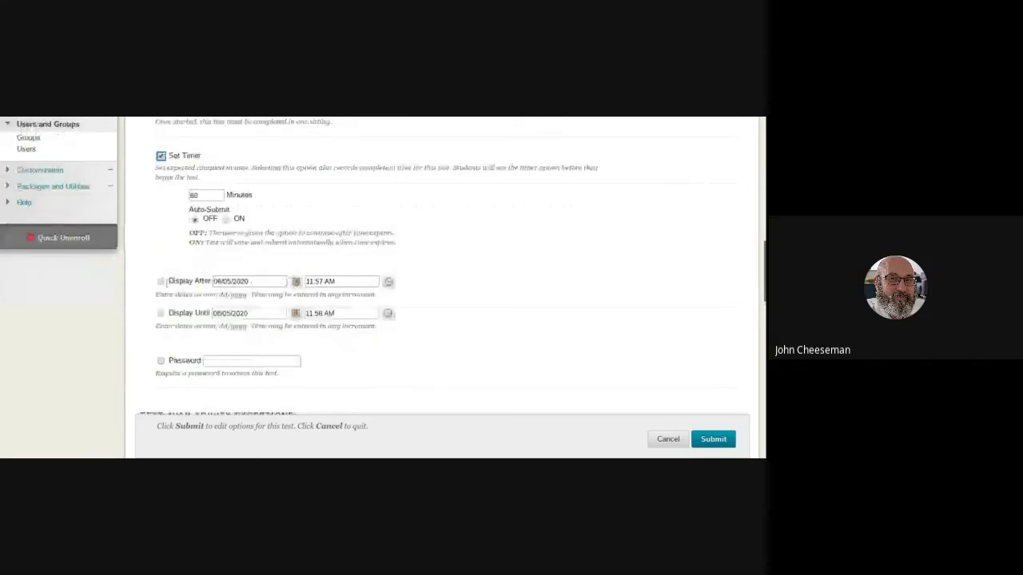
click(161, 281)
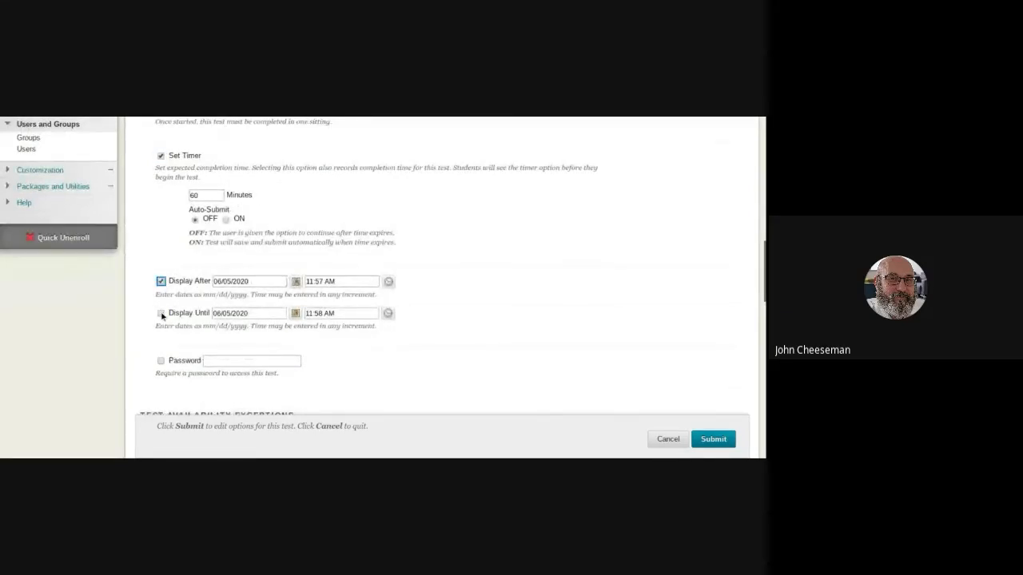
click(160, 313)
Review how the Make available to students setting relates to the timer and the Display After and Display Until dates.
scroll(456, 317, up, 1)
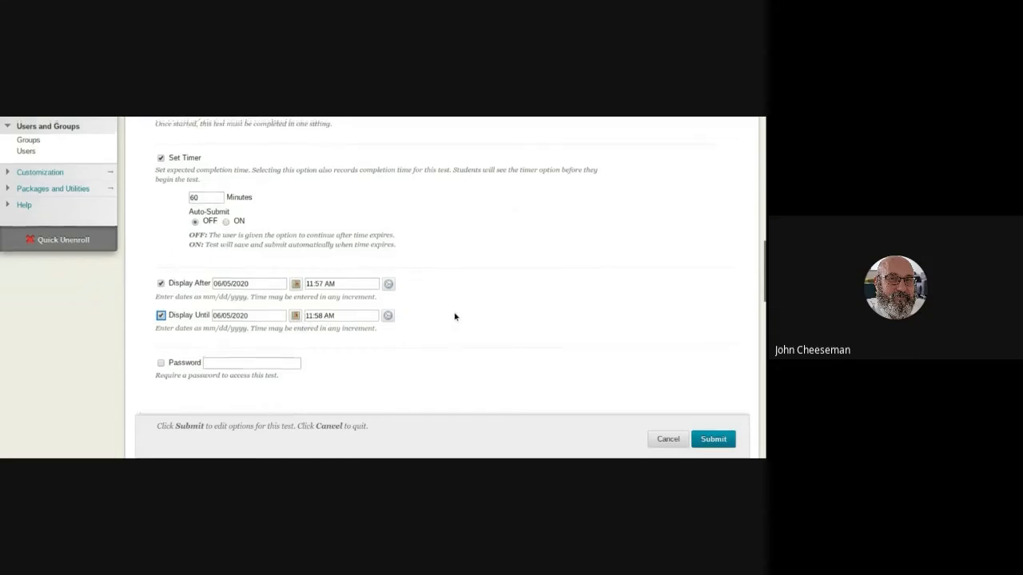
scroll(455, 316, up, 2)
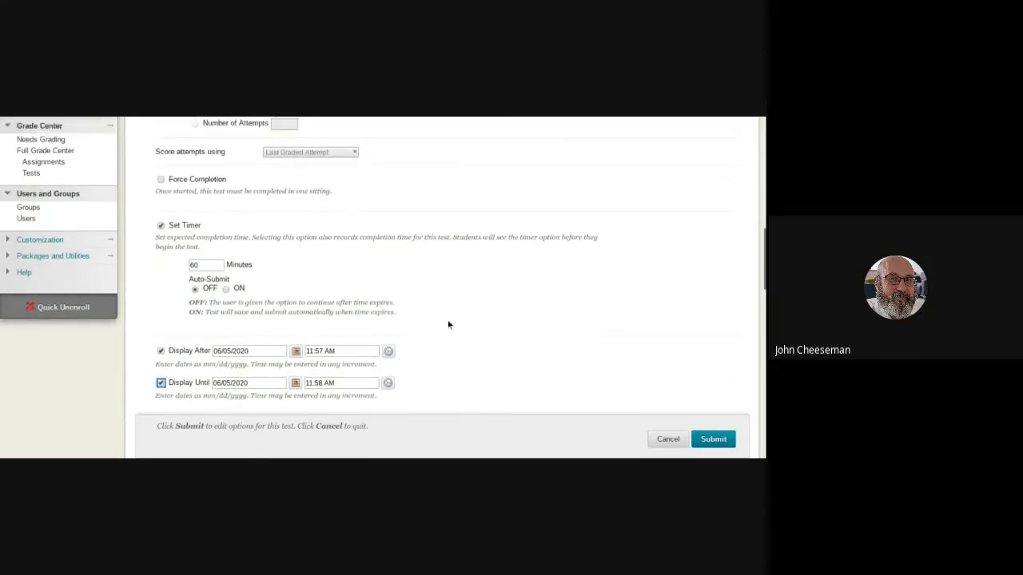
scroll(448, 326, up, 2)
scroll(446, 326, up, 3)
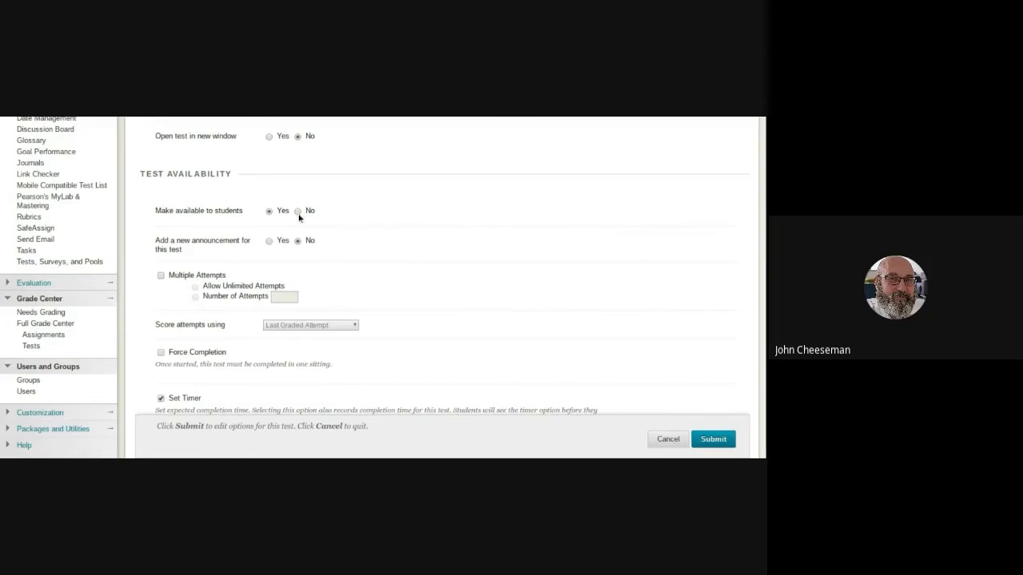
scroll(352, 247, down, 1)
scroll(351, 249, down, 5)
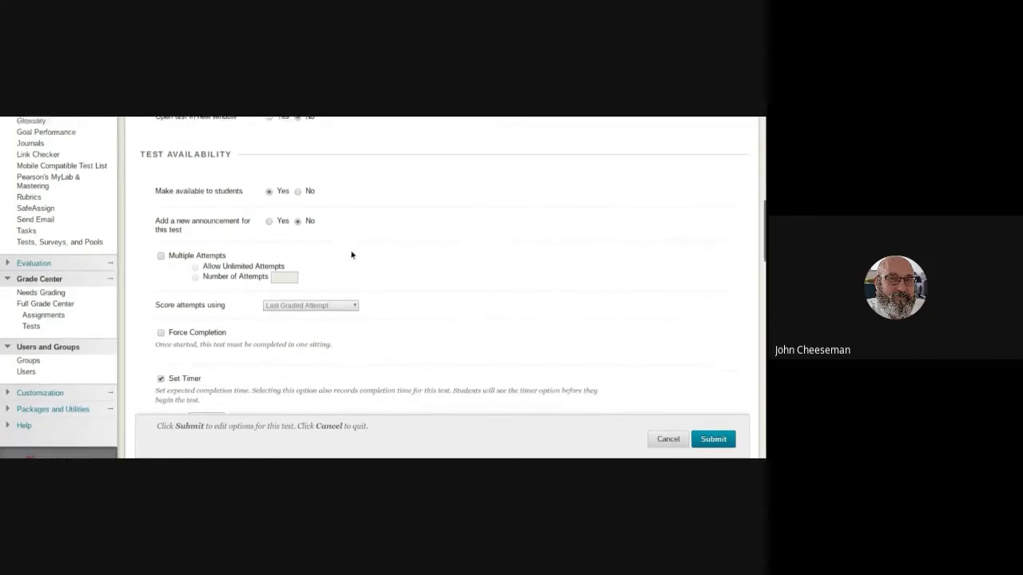
scroll(343, 275, down, 3)
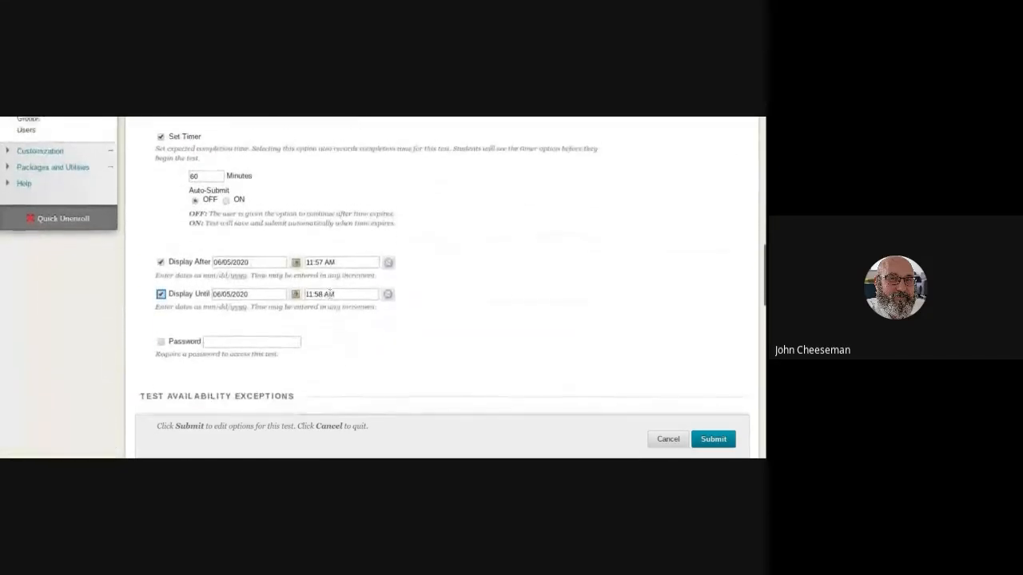
scroll(333, 280, up, 6)
scroll(333, 279, up, 1)
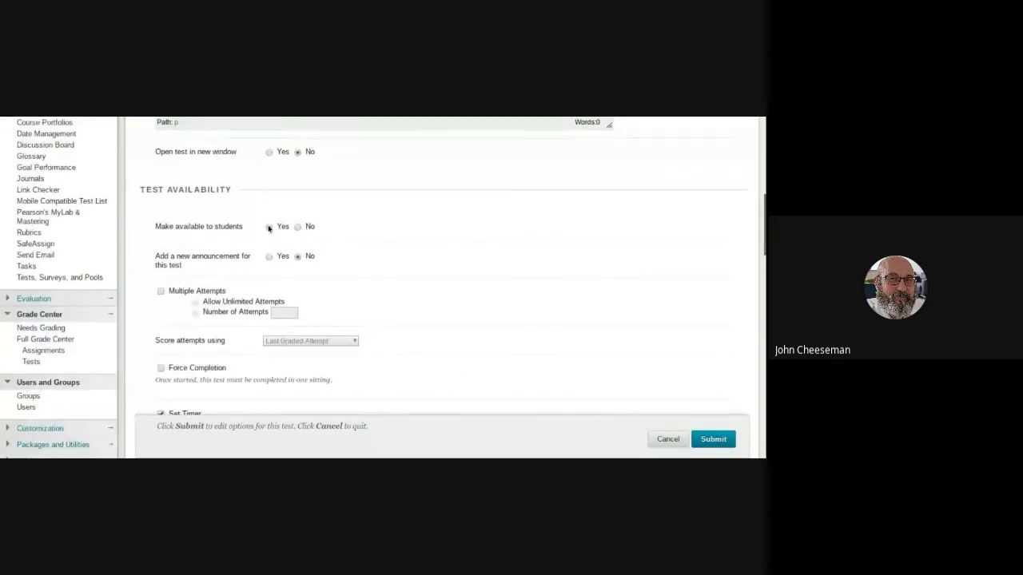
scroll(337, 244, down, 1)
scroll(335, 249, down, 5)
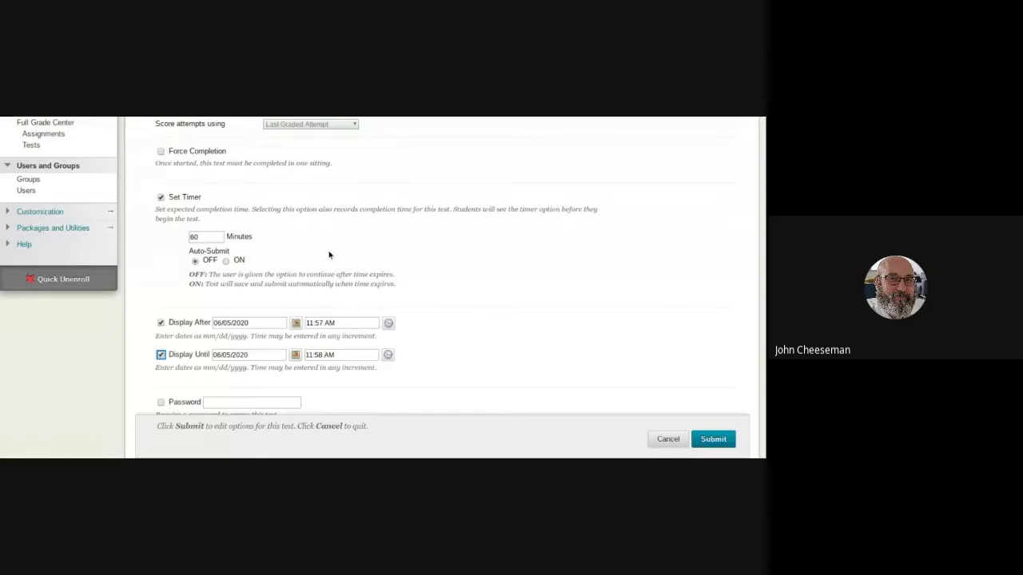
scroll(328, 255, down, 1)
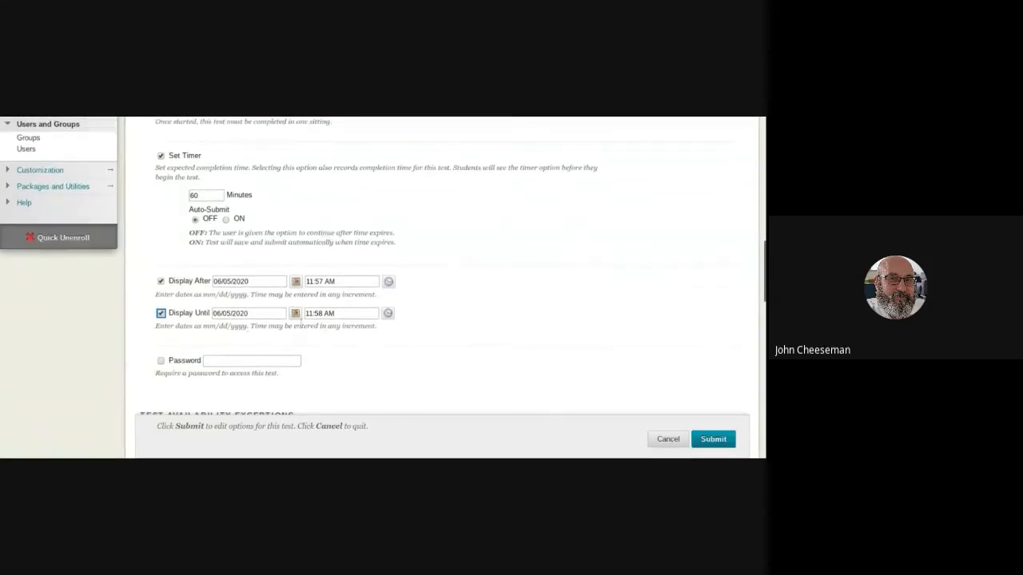
scroll(294, 316, up, 6)
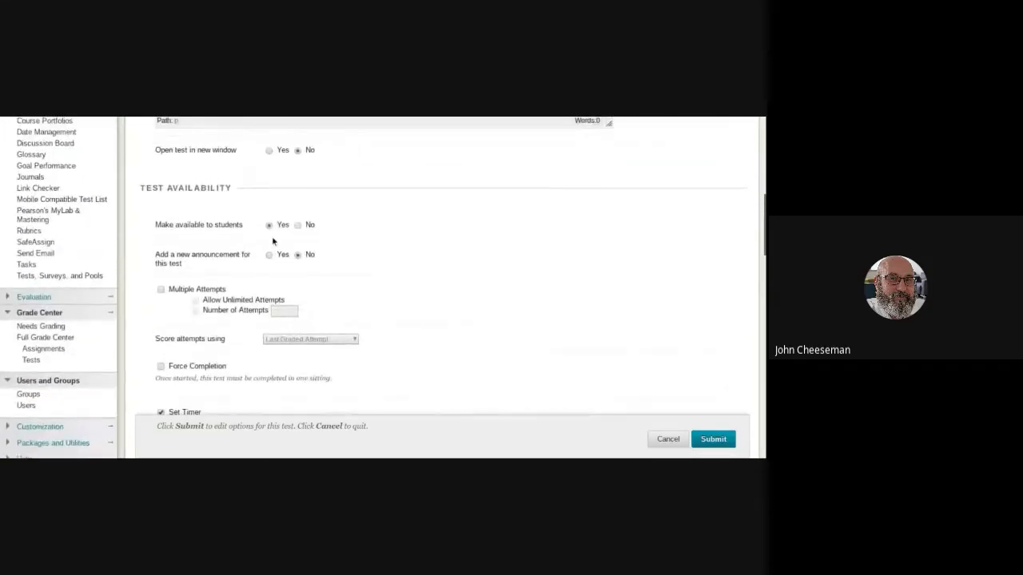
scroll(273, 241, down, 7)
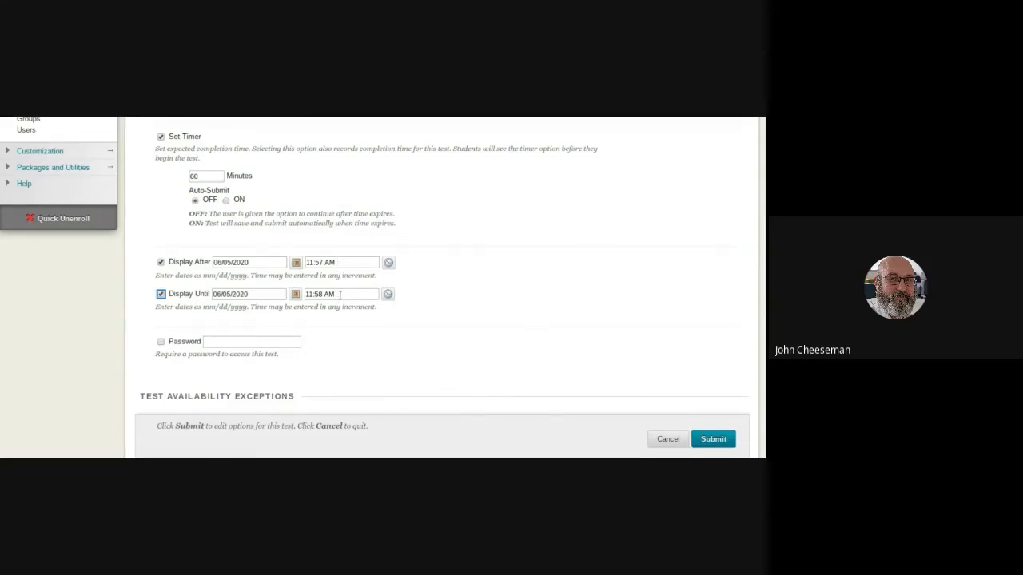
scroll(303, 245, up, 3)
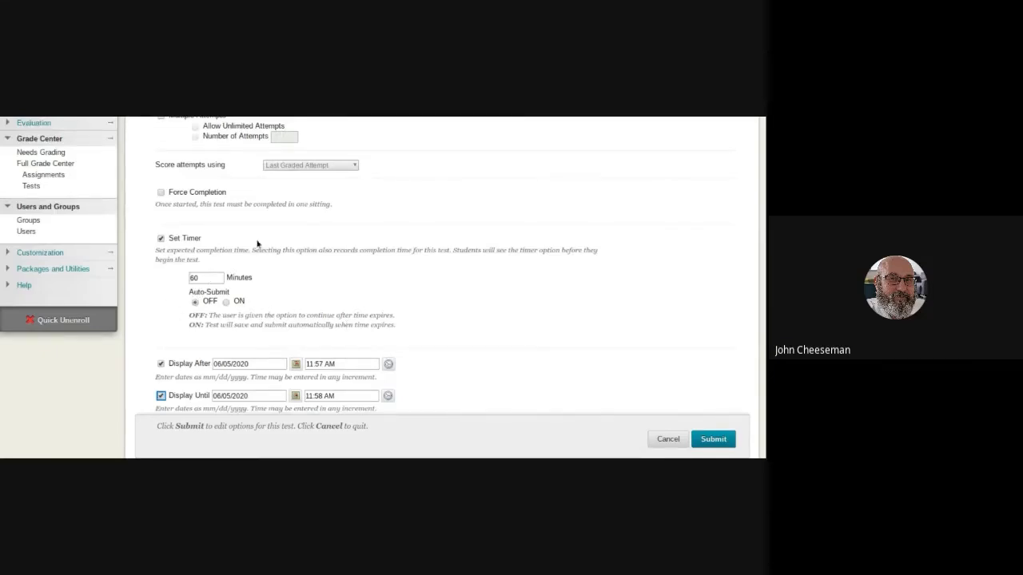
Review the test's password option and the Test Availability Exceptions and Due Date sections against the timer and display date settings.
scroll(259, 245, down, 2)
scroll(388, 303, down, 2)
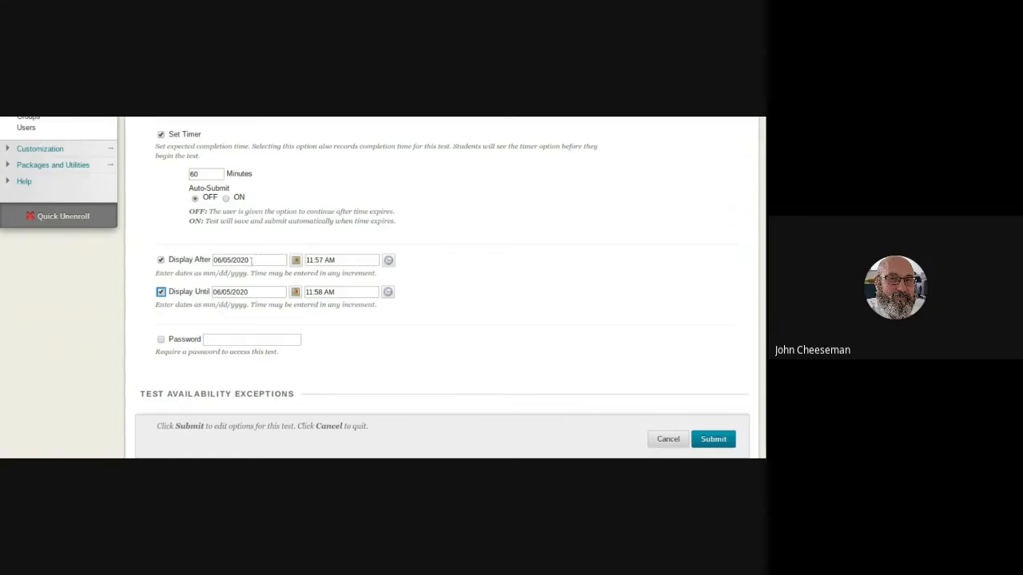
scroll(271, 244, down, 1)
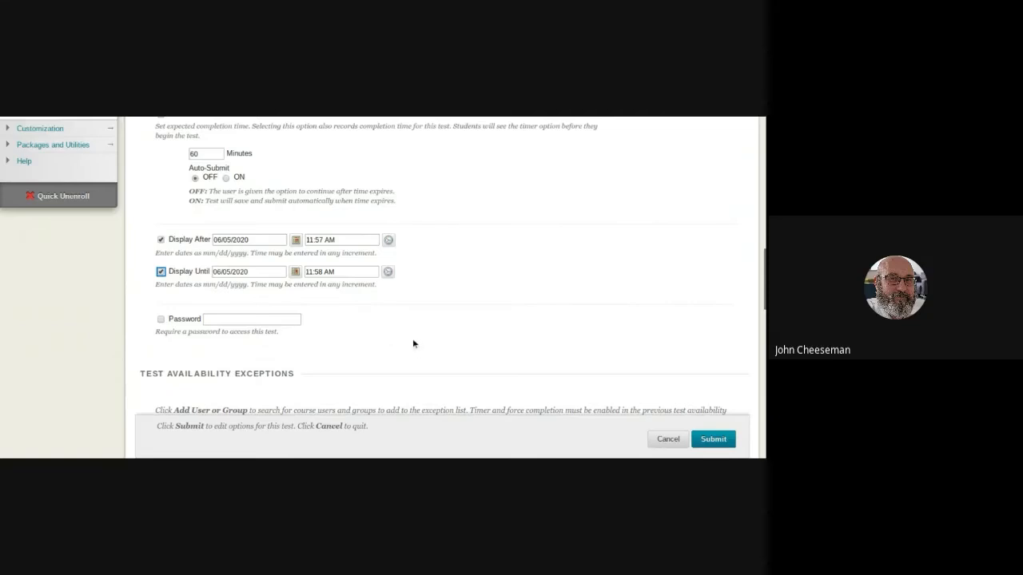
scroll(407, 336, down, 4)
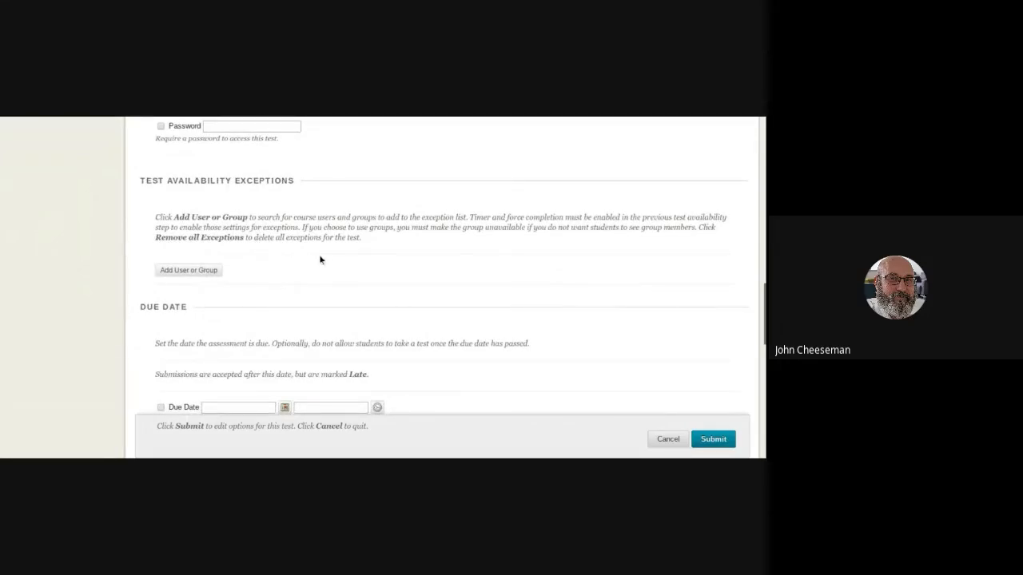
scroll(323, 260, down, 1)
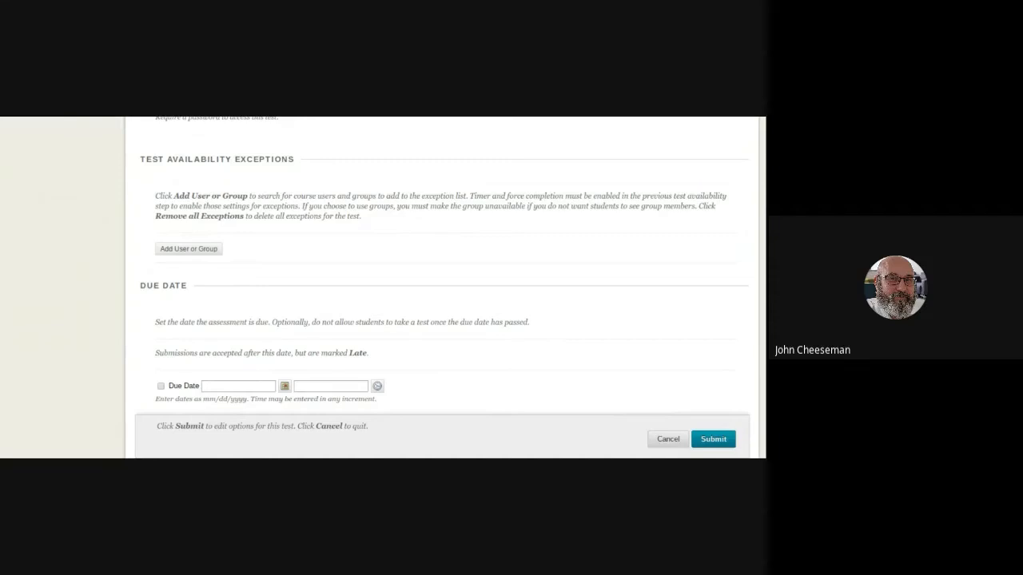
scroll(338, 268, up, 1)
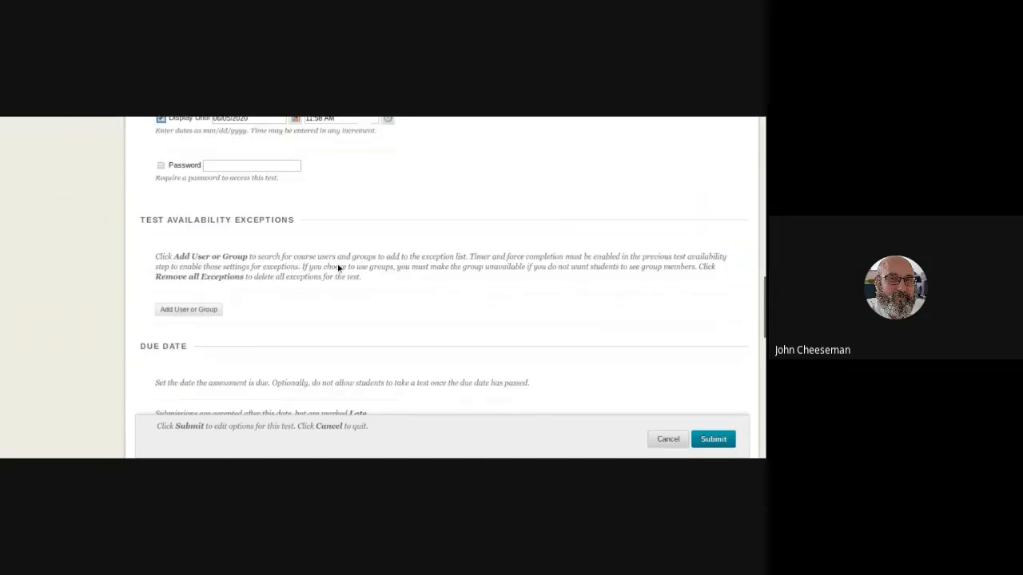
scroll(337, 267, up, 4)
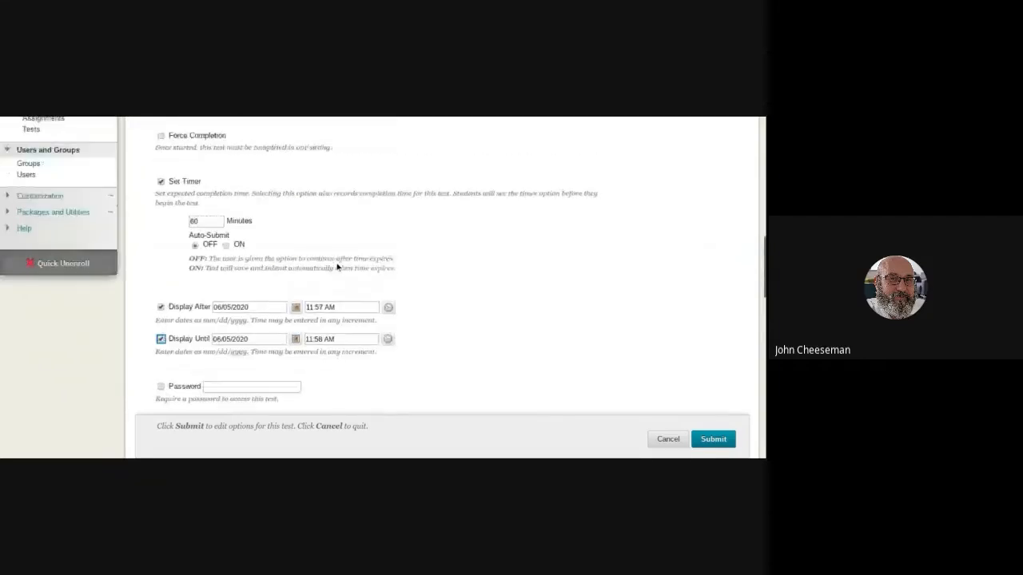
scroll(336, 272, up, 1)
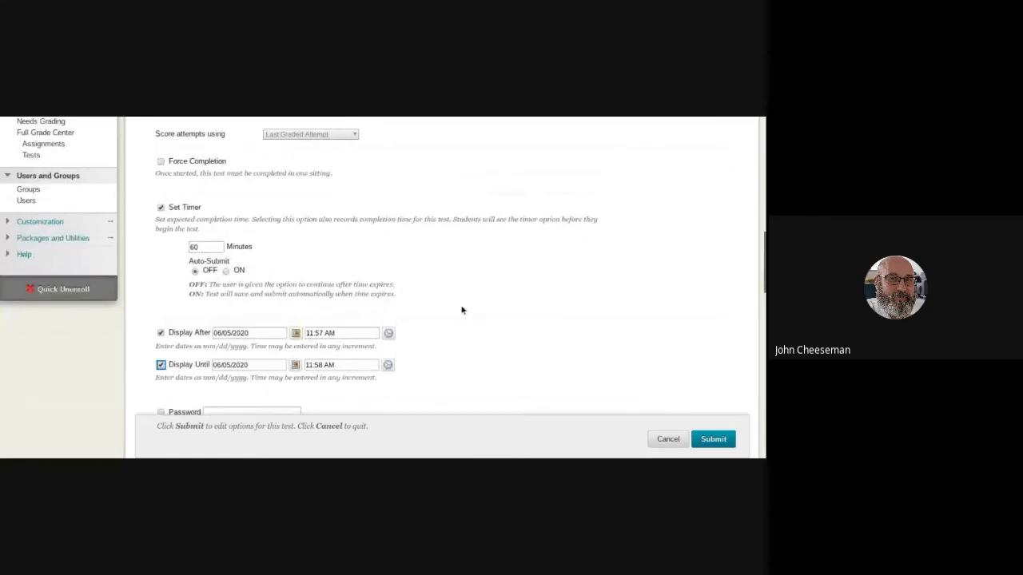
scroll(464, 311, down, 1)
scroll(457, 314, down, 1)
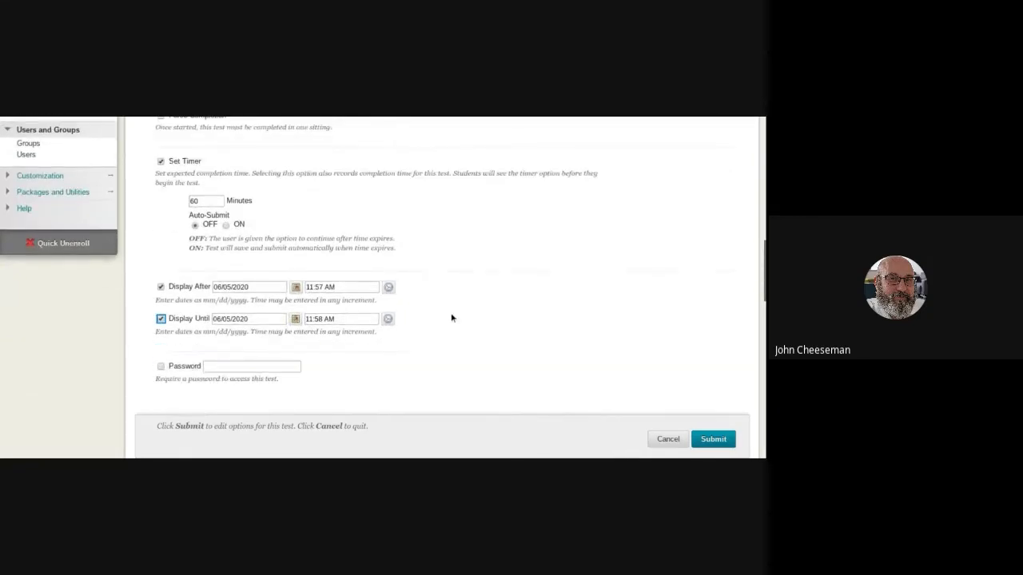
scroll(450, 318, down, 1)
scroll(448, 318, down, 1)
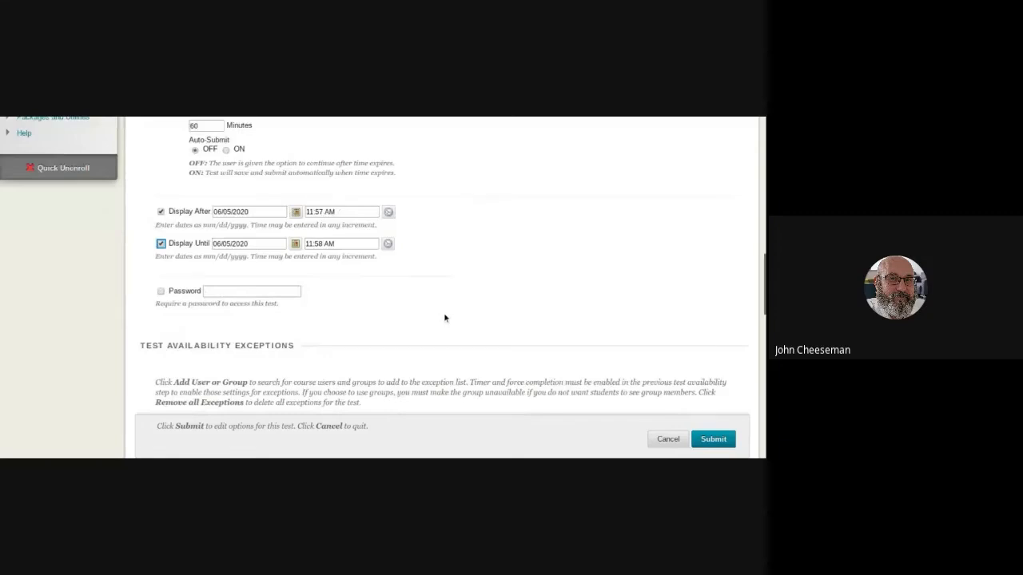
Turn off Score per Question in the After Submission rule for showing test results and feedback to students.
scroll(443, 317, down, 7)
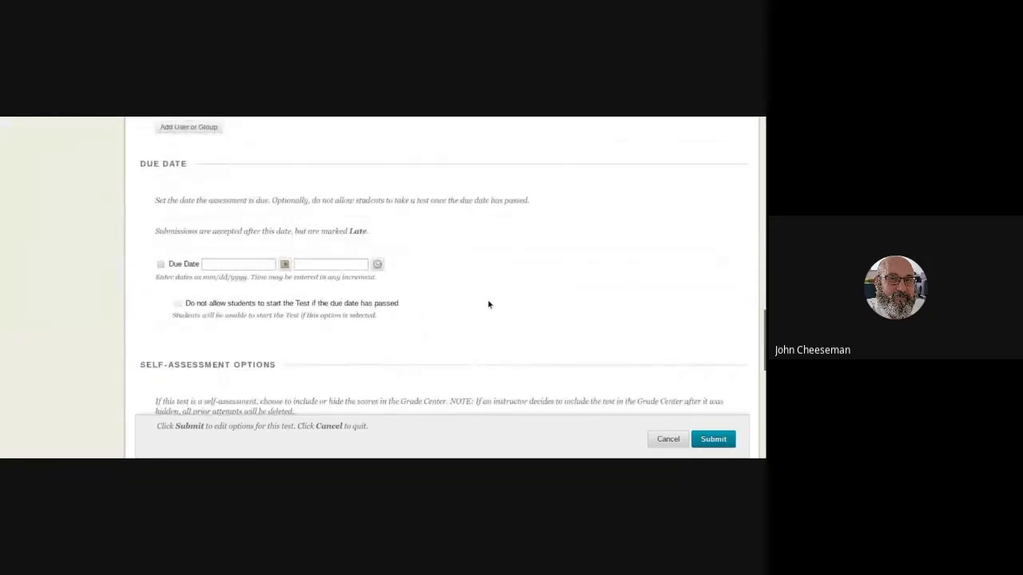
scroll(489, 303, down, 1)
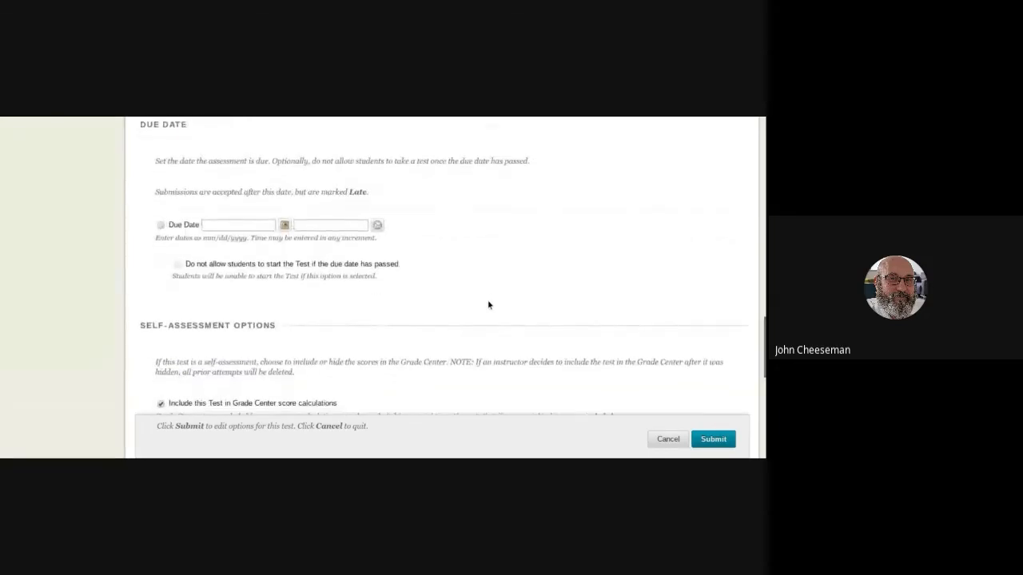
scroll(488, 304, down, 2)
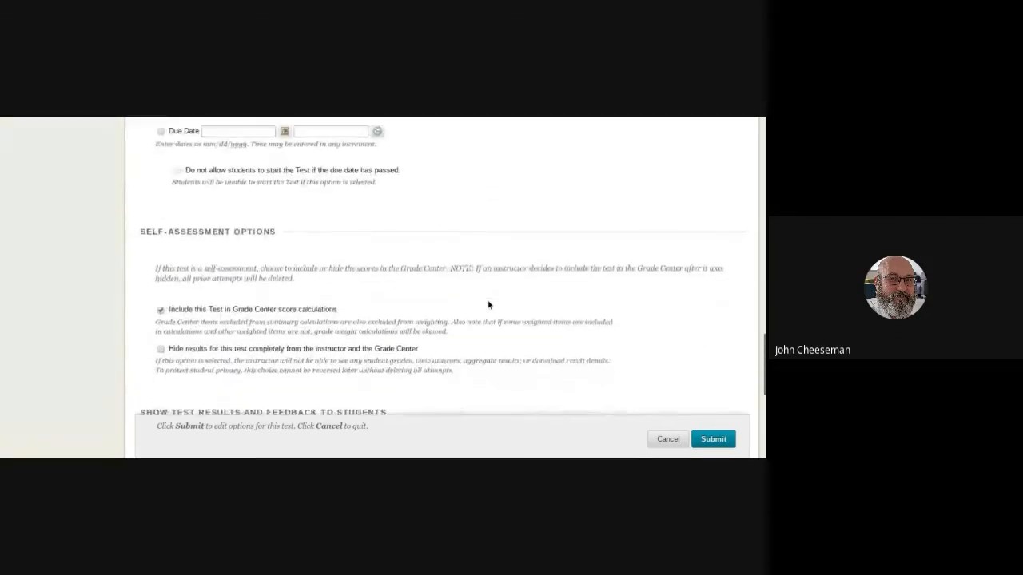
scroll(488, 304, down, 3)
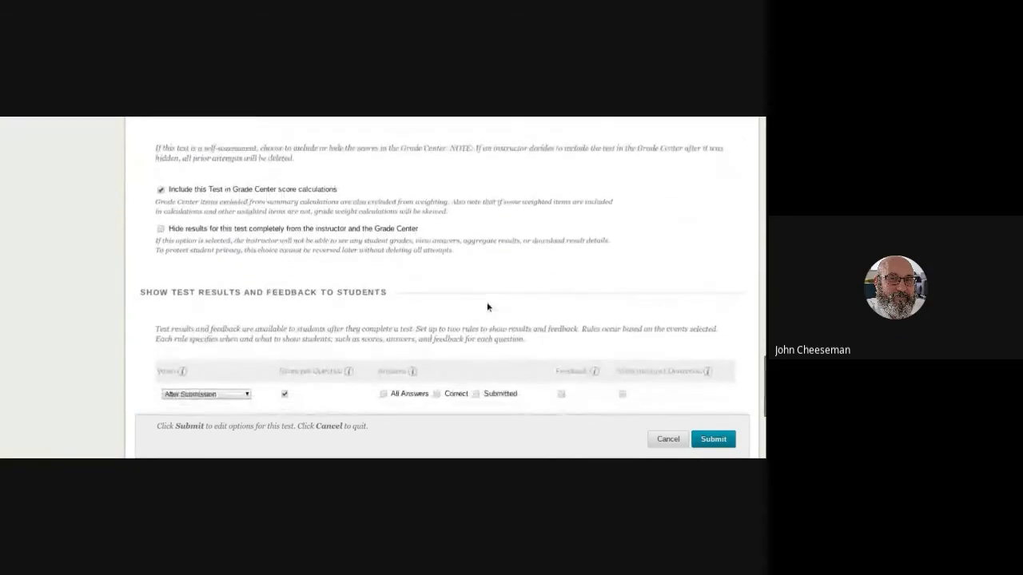
scroll(487, 307, down, 2)
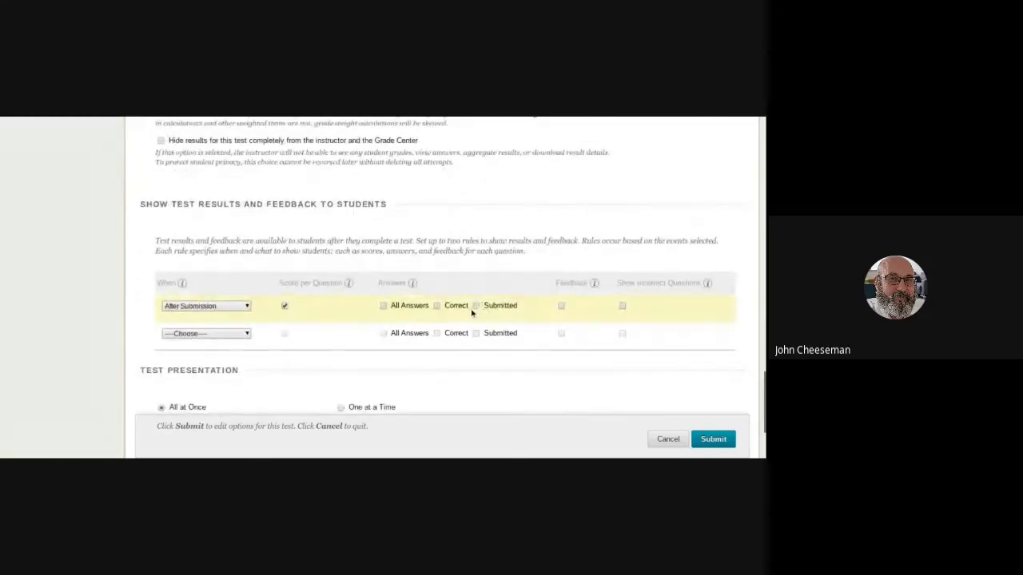
scroll(471, 313, down, 1)
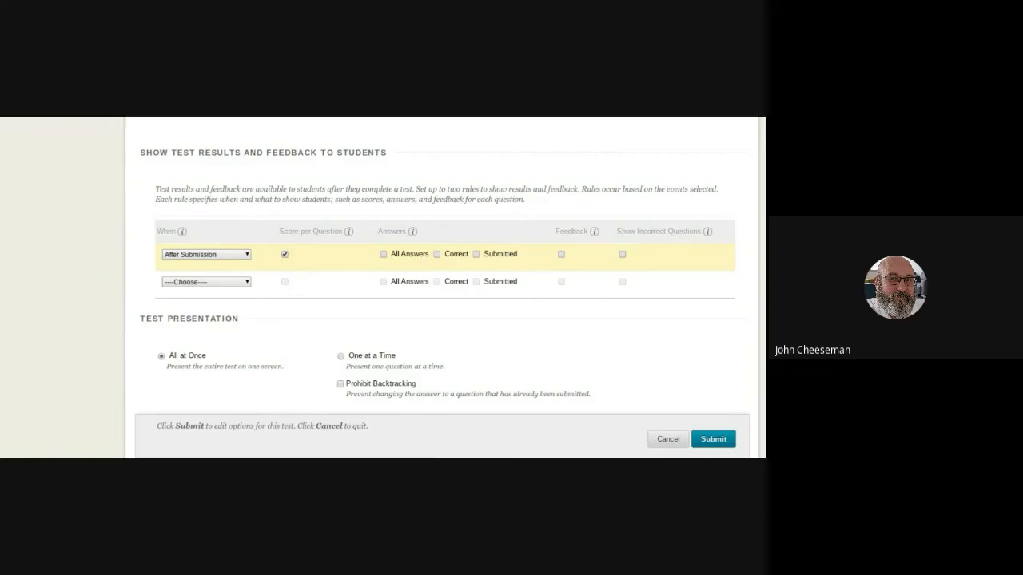
click(285, 254)
click(243, 258)
Review the Test Presentation options for question display, backtracking and randomizing, and go back over the Test Availability settings.
scroll(261, 256, down, 2)
scroll(265, 256, down, 1)
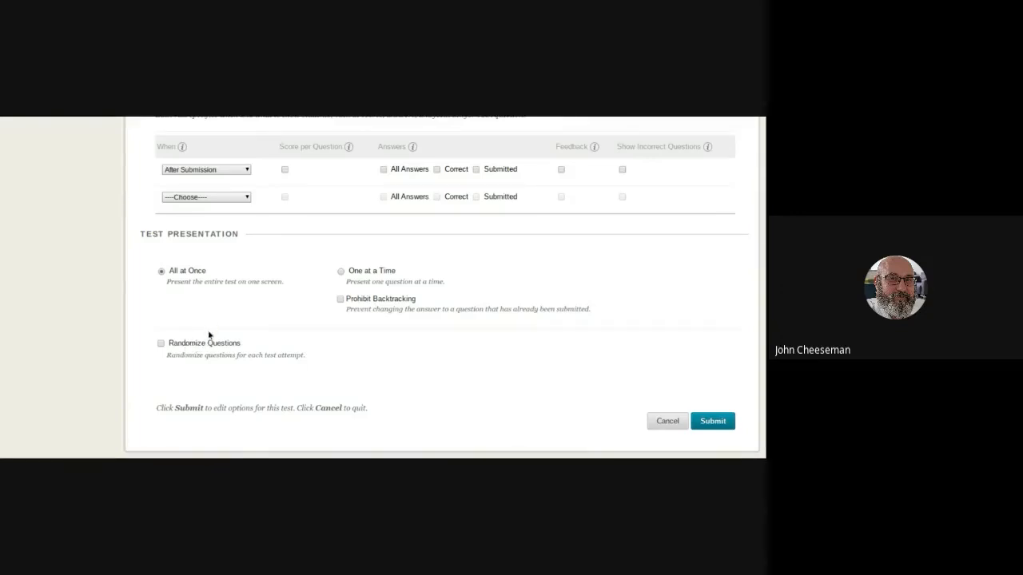
scroll(372, 324, up, 2)
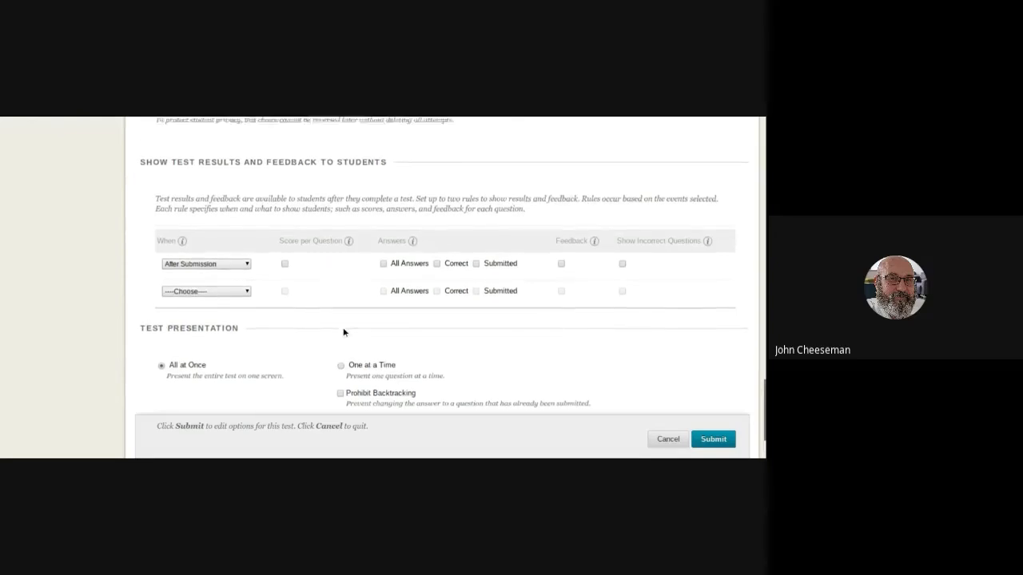
scroll(343, 332, up, 5)
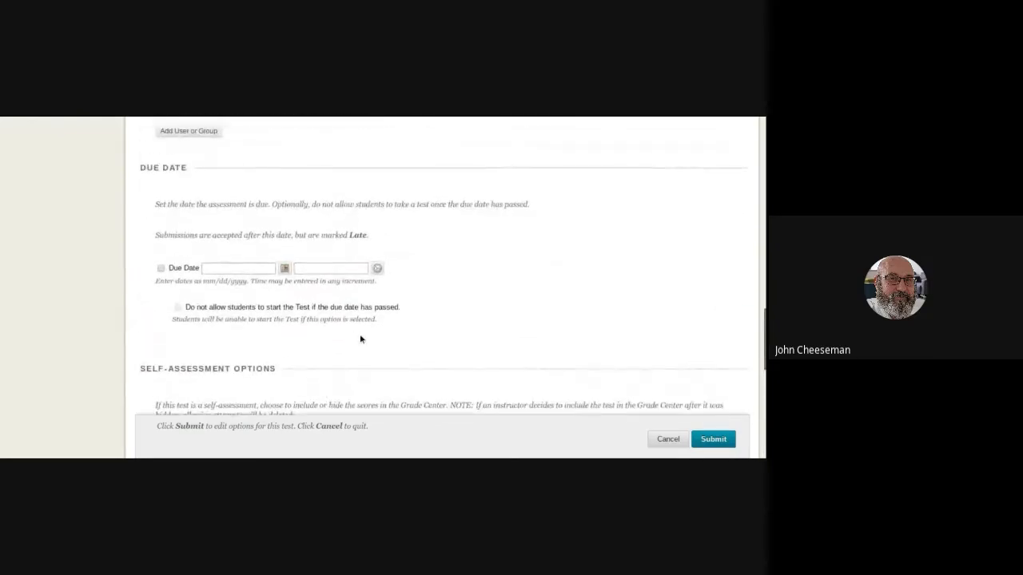
scroll(360, 339, up, 1)
scroll(360, 339, up, 4)
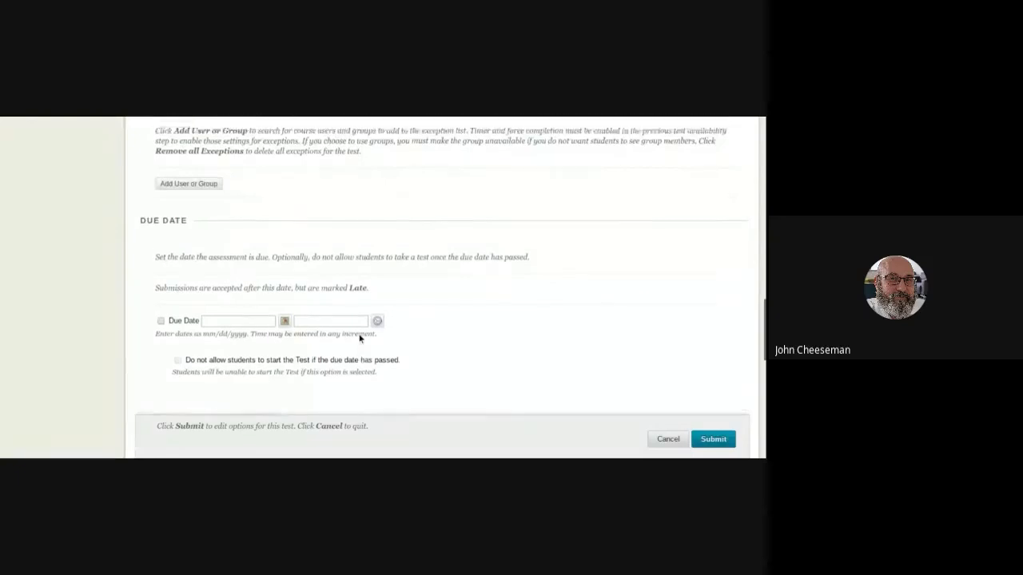
scroll(358, 339, up, 5)
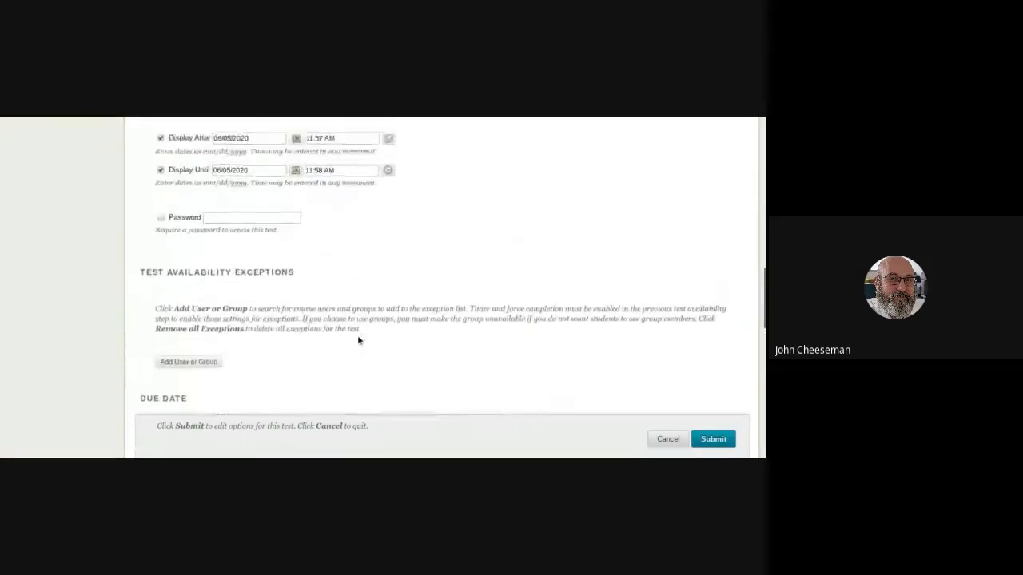
scroll(359, 339, up, 3)
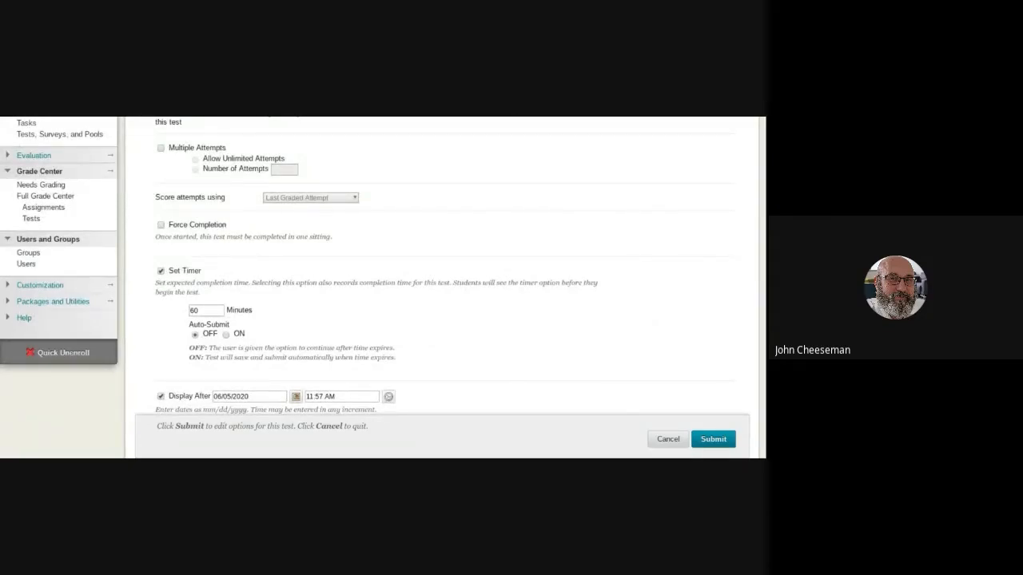
scroll(354, 337, up, 1)
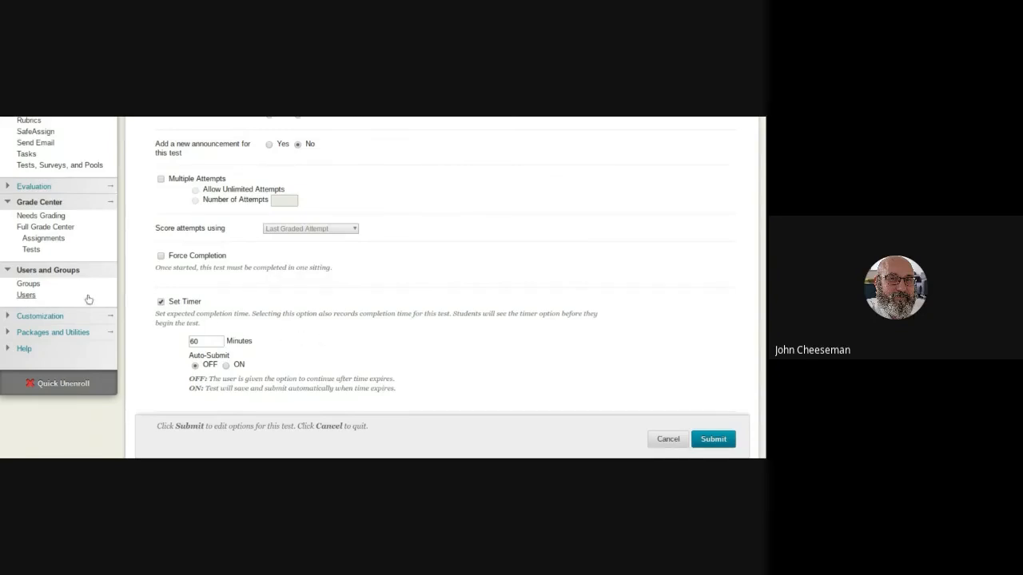
scroll(92, 289, up, 1)
scroll(93, 290, up, 2)
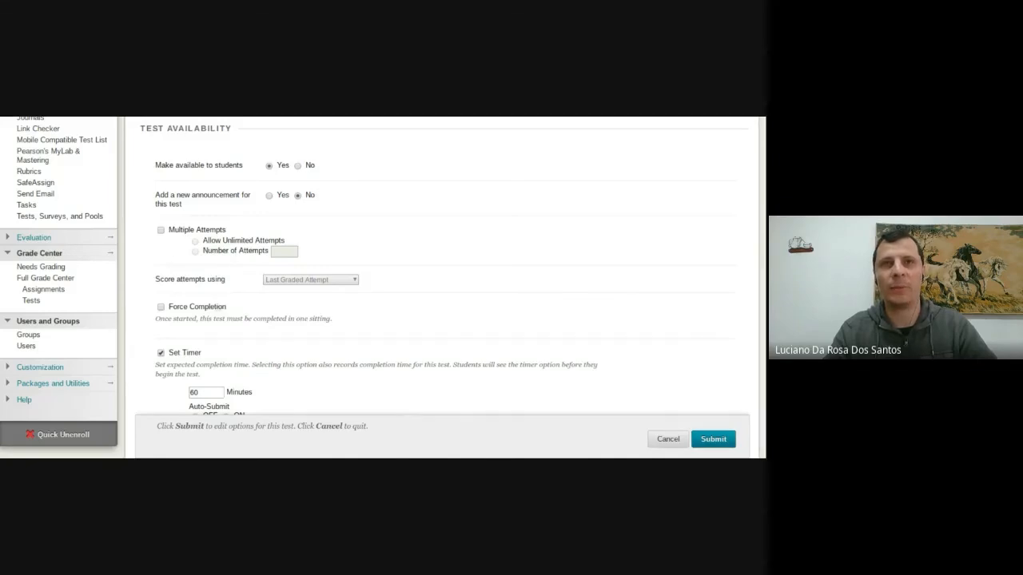
scroll(215, 306, up, 1)
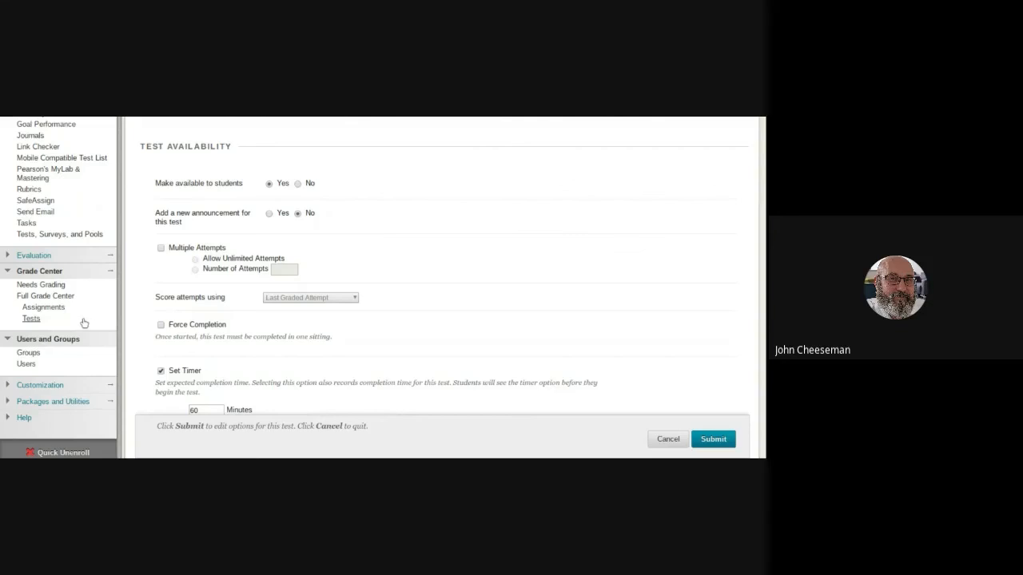
Open the course's Rubrics tool and start creating a new rubric.
click(29, 192)
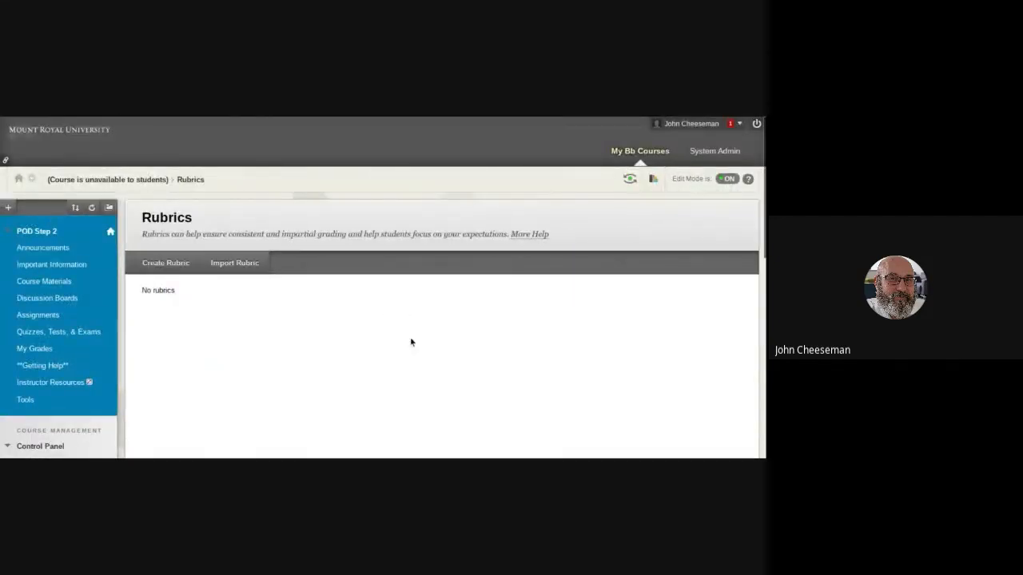
scroll(402, 337, down, 2)
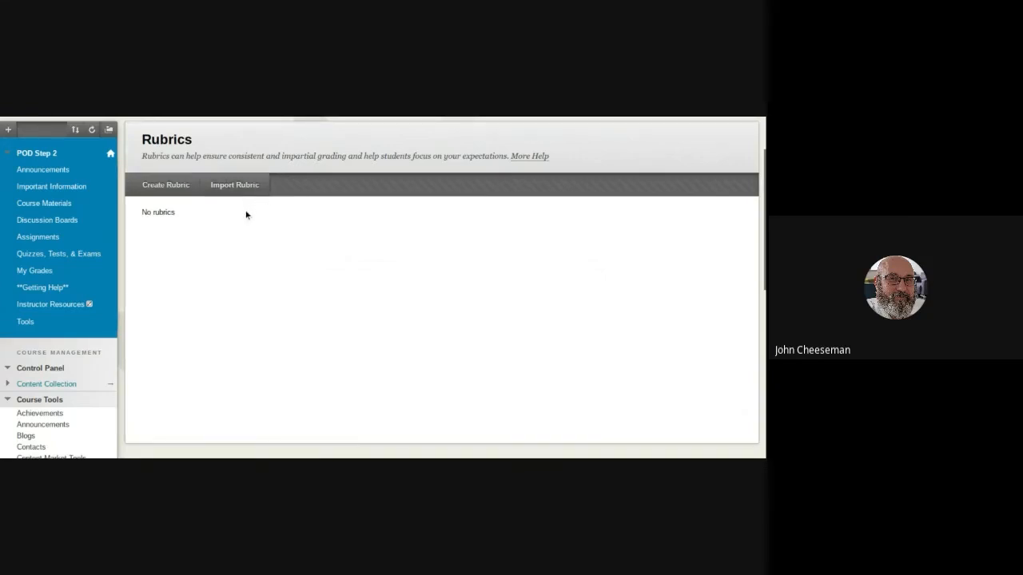
click(159, 188)
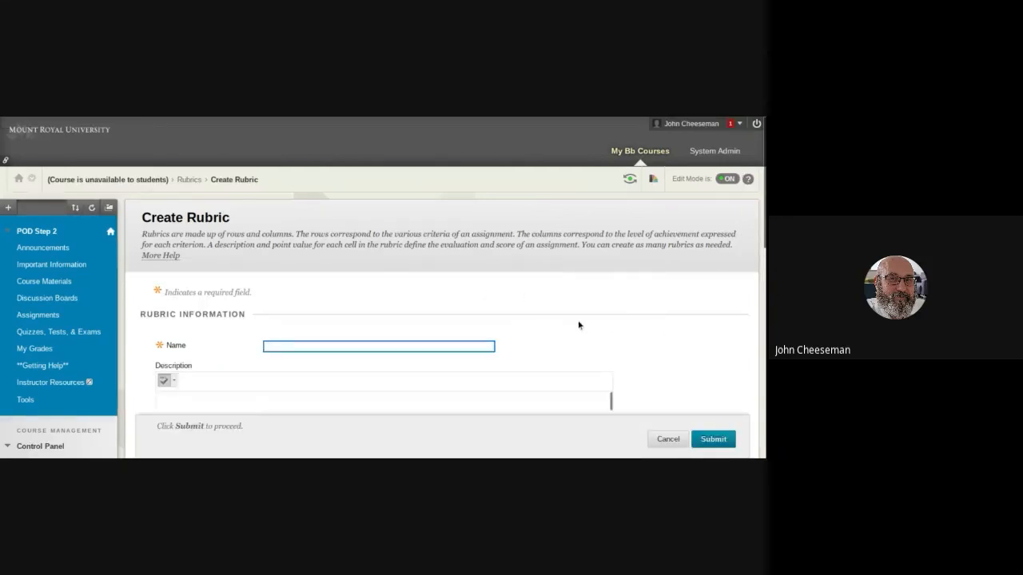
Examine the rubric form's name, description and grid of criteria, weights and levels of achievement, and cancel without creating a rubric.
scroll(578, 324, down, 2)
scroll(530, 292, down, 1)
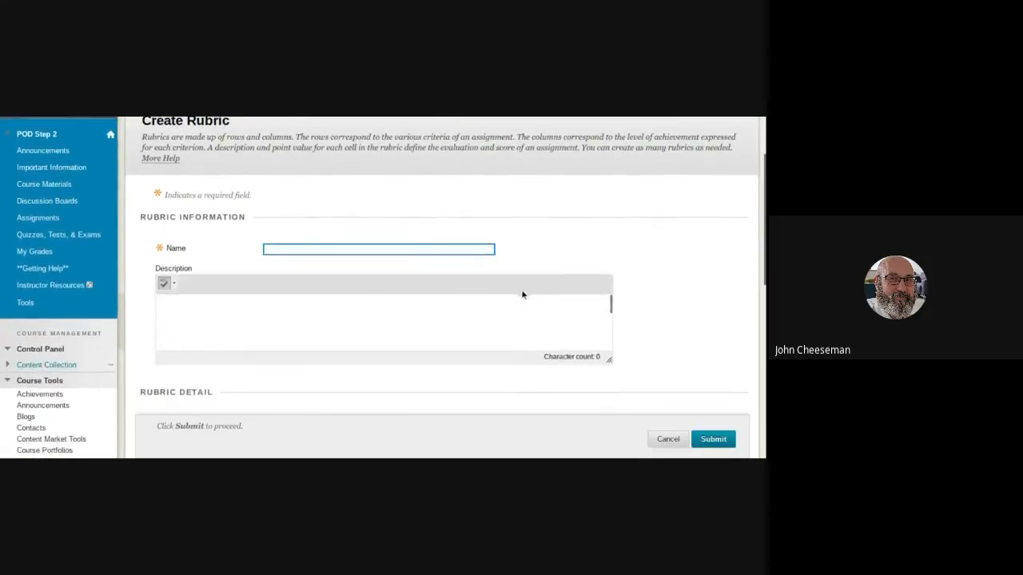
scroll(521, 293, down, 1)
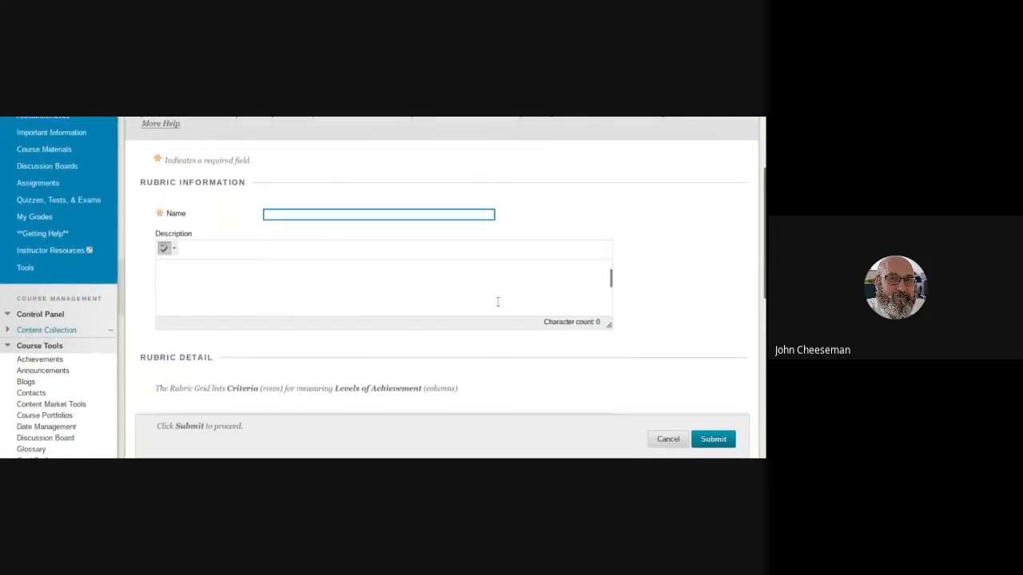
scroll(705, 324, down, 2)
scroll(676, 324, down, 6)
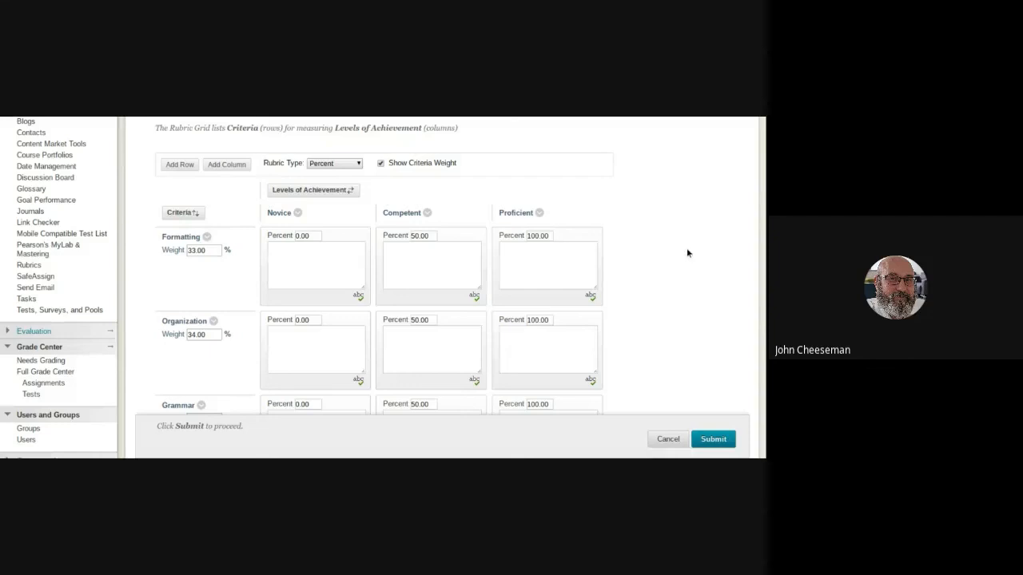
scroll(408, 263, down, 2)
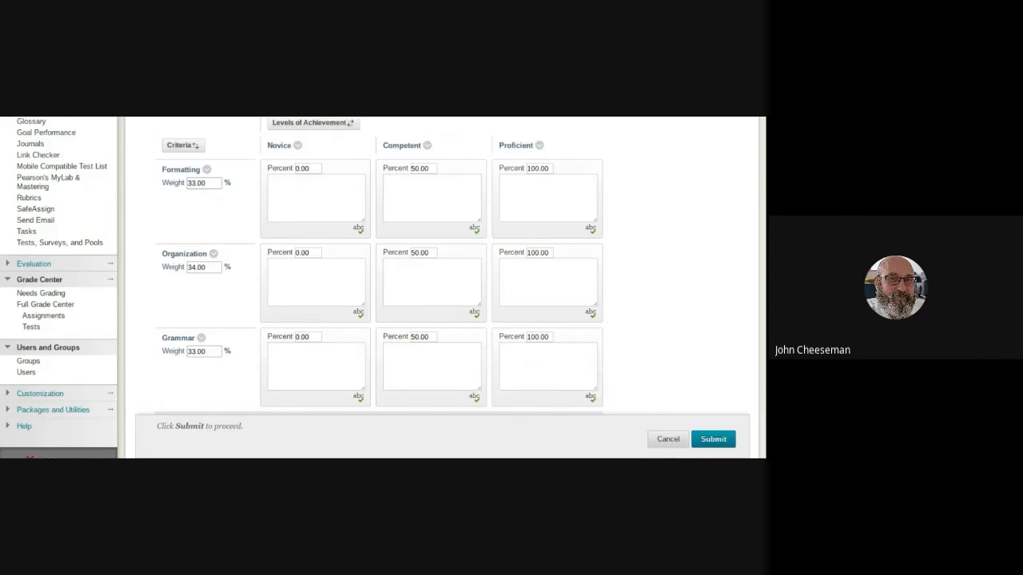
click(666, 438)
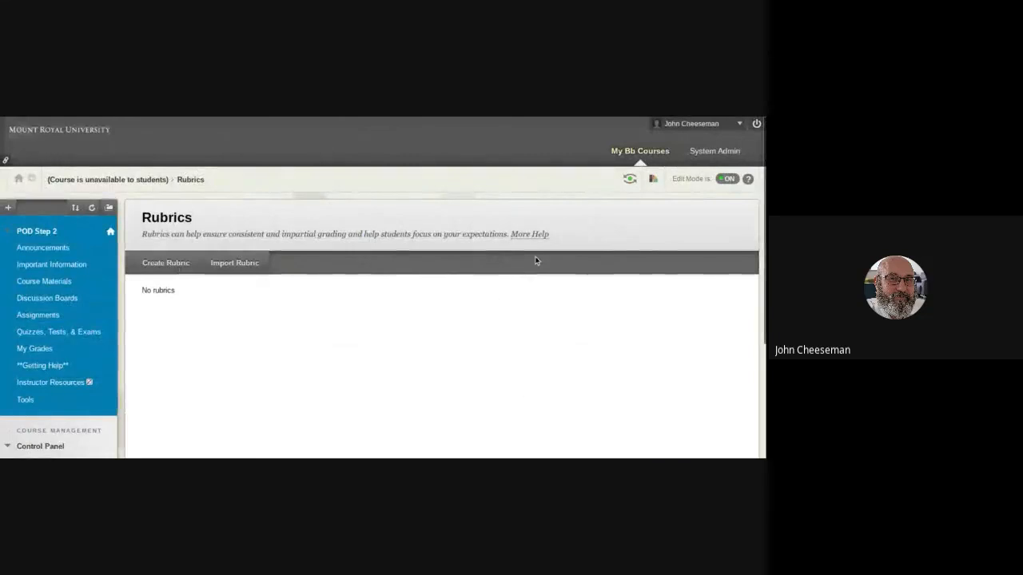